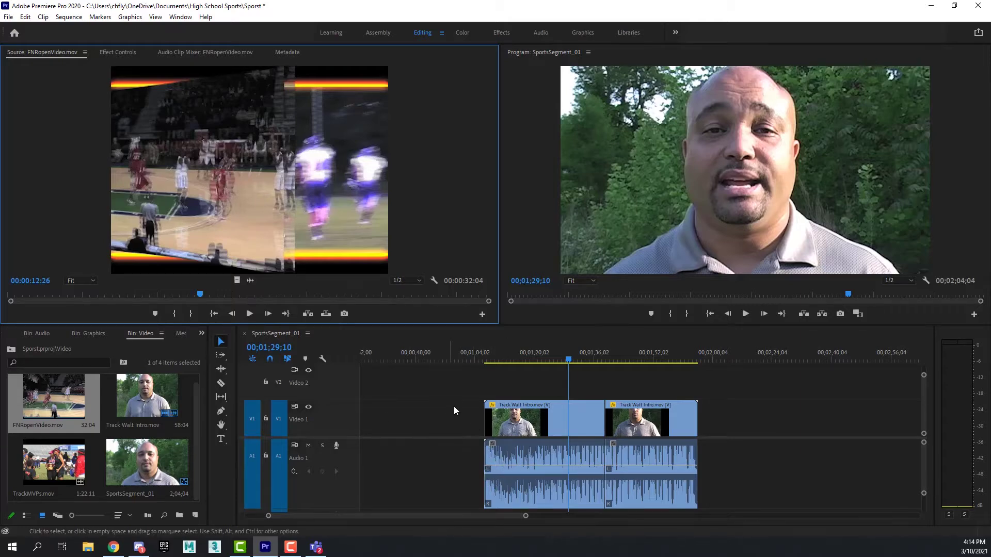
Scrub through FNRopenVideo.mov in the Source monitor to review its footage
{"action": "left_click_drag", "start_coordinate": [199, 297], "coordinate": [468, 296]}
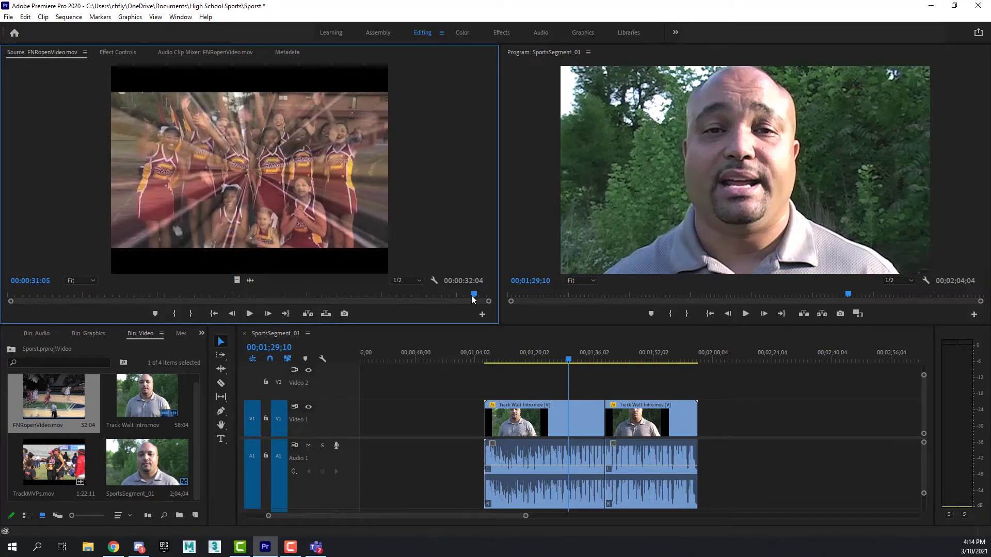
{"action": "left_click_drag", "start_coordinate": [473, 293], "coordinate": [272, 294]}
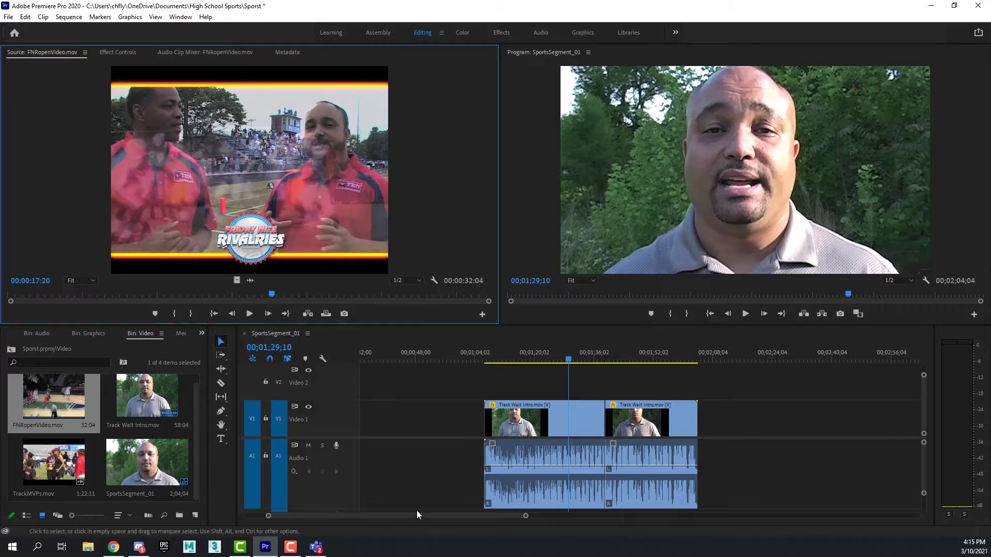
Place FNRopenMusic.aif from the Audio bin on the Audio 2 track at the very start of the sequence
{"action": "left_click_drag", "start_coordinate": [423, 514], "coordinate": [393, 514]}
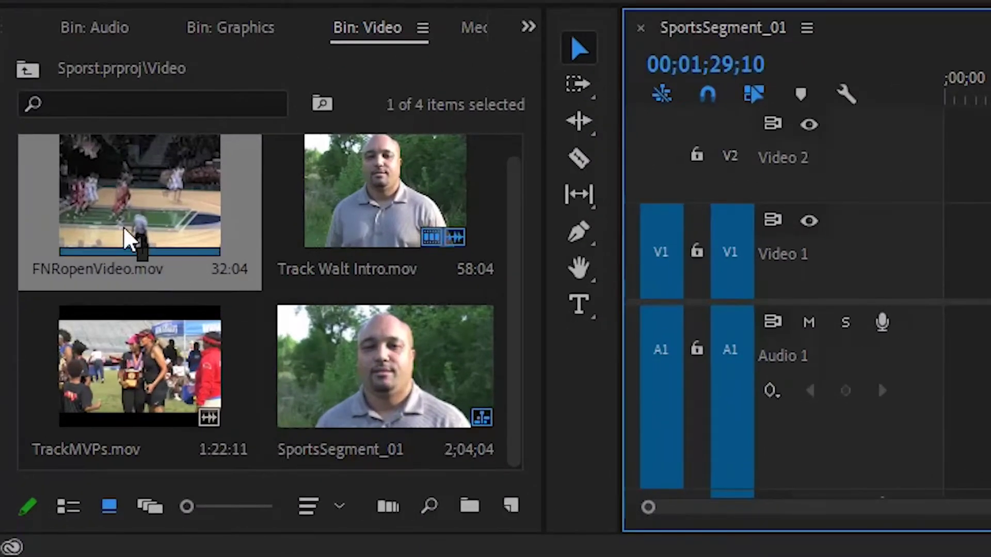
{"action": "left_click", "coordinate": [28, 71]}
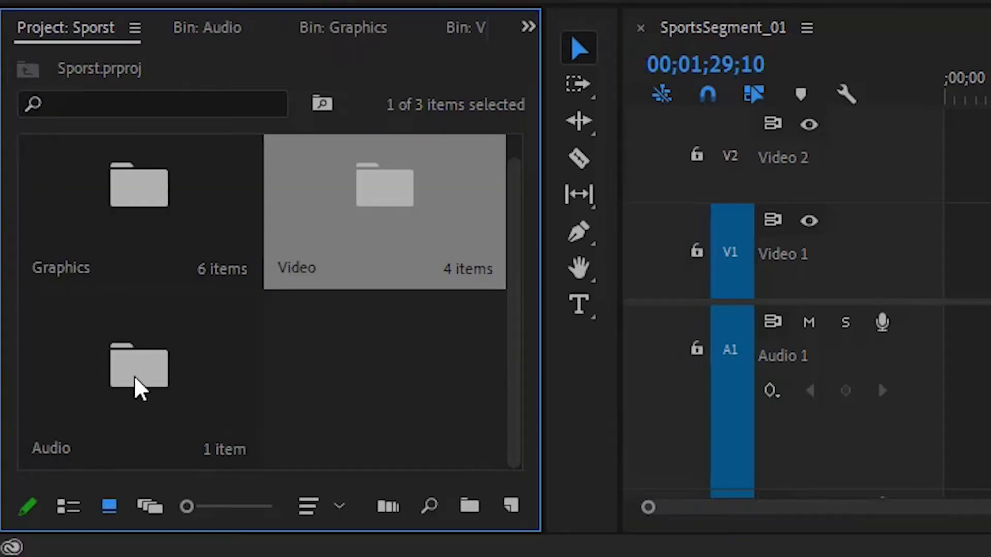
{"action": "double_click", "coordinate": [140, 390]}
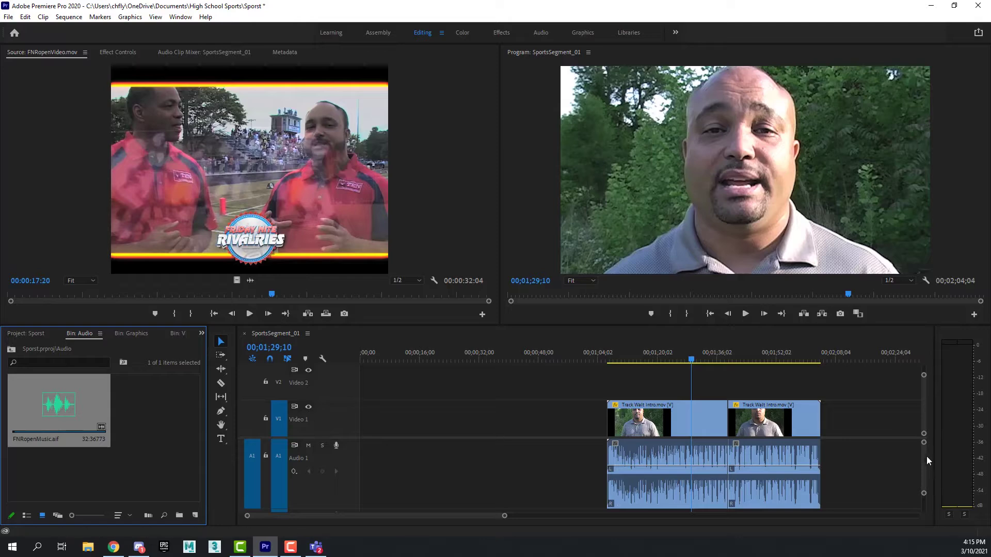
{"action": "scroll", "coordinate": [924, 462], "scroll_direction": "down", "scroll_amount": 2}
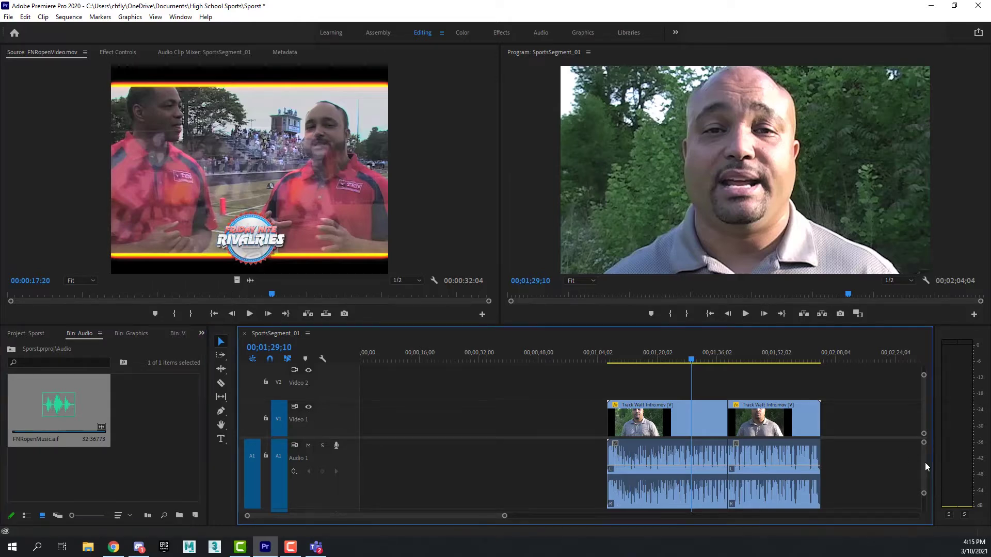
{"action": "left_click_drag", "start_coordinate": [924, 462], "coordinate": [924, 499]}
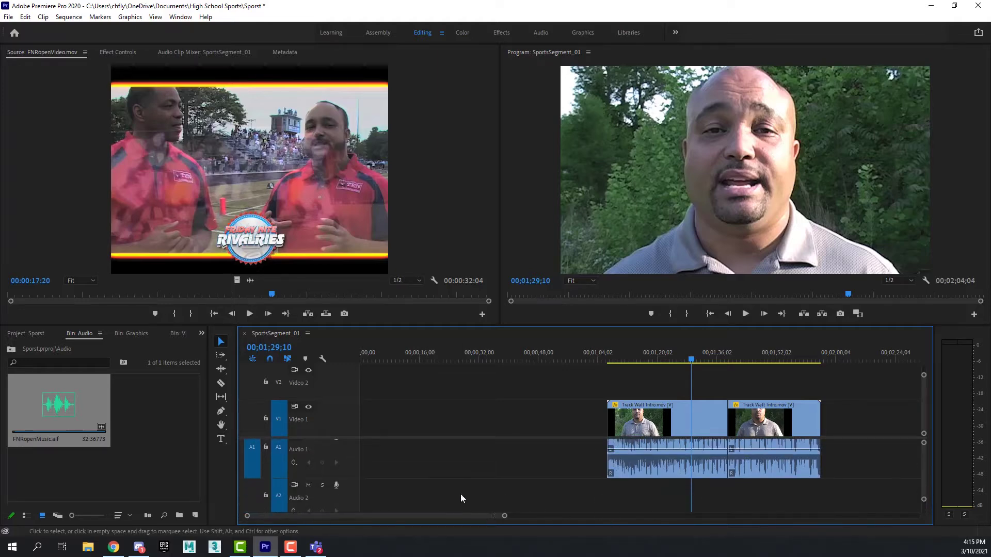
{"action": "left_click_drag", "start_coordinate": [51, 398], "coordinate": [365, 494]}
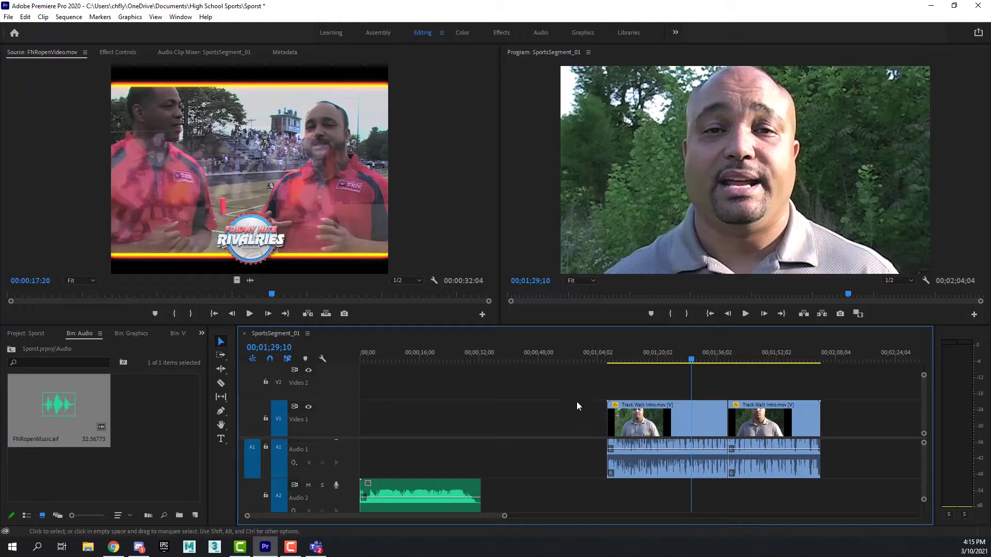
Move both intro clips together earlier in the sequence so the first one slightly overlaps the end of the music
{"action": "left_click_drag", "start_coordinate": [577, 387], "coordinate": [779, 464]}
{"action": "left_click_drag", "start_coordinate": [555, 387], "coordinate": [801, 459]}
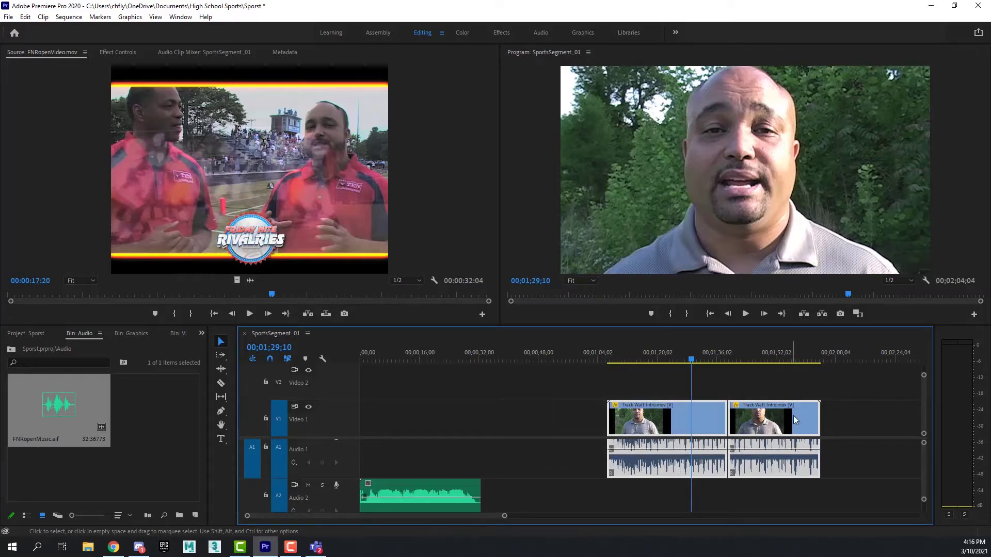
{"action": "left_click_drag", "start_coordinate": [794, 415], "coordinate": [658, 421]}
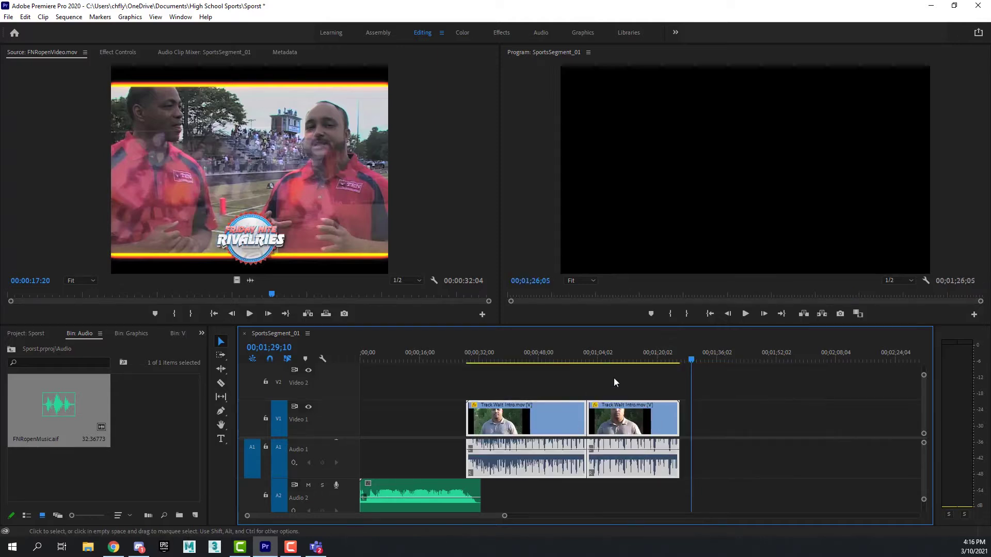
Play the overlap between the music's ending and the first intro clip, starting from about 00;00;25;25
{"action": "left_click_drag", "start_coordinate": [682, 357], "coordinate": [457, 358]}
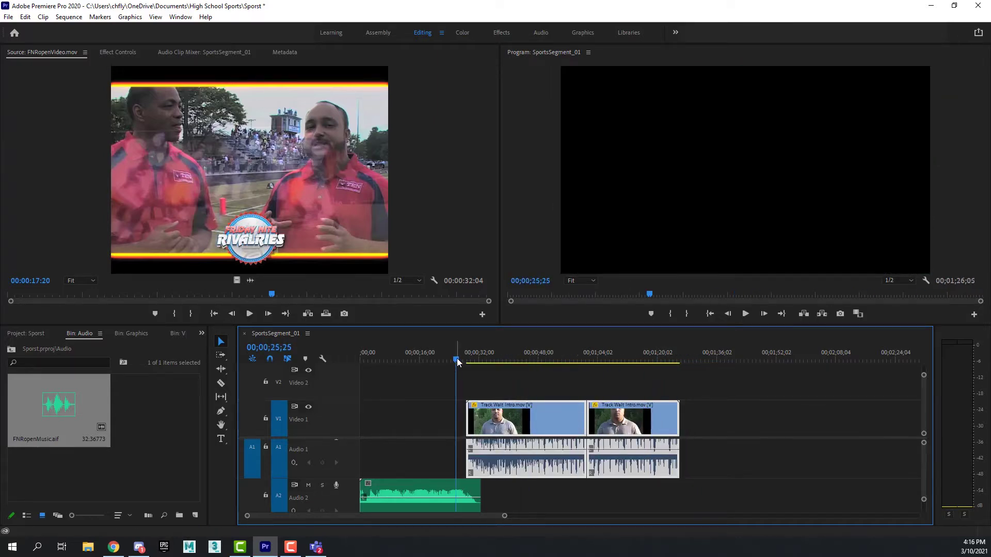
{"action": "key", "text": "space"}
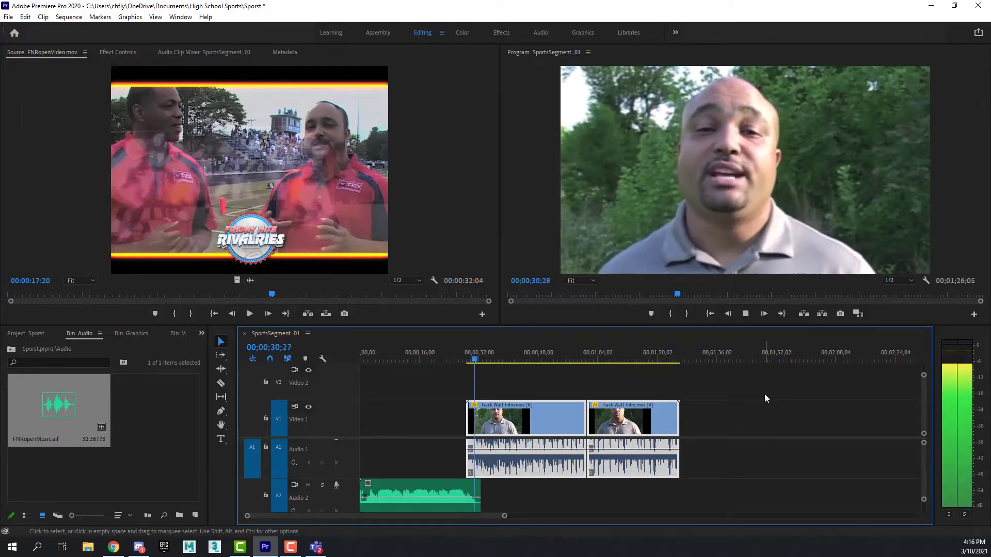
{"action": "key", "text": "space"}
{"action": "left_click_drag", "start_coordinate": [476, 361], "coordinate": [465, 360]}
{"action": "key", "text": "space"}
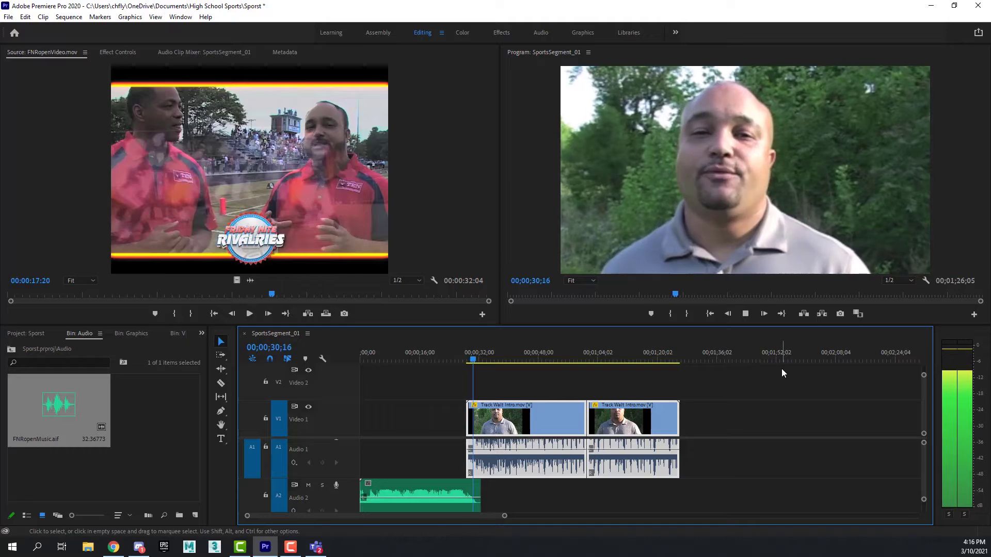
{"action": "key", "text": "space"}
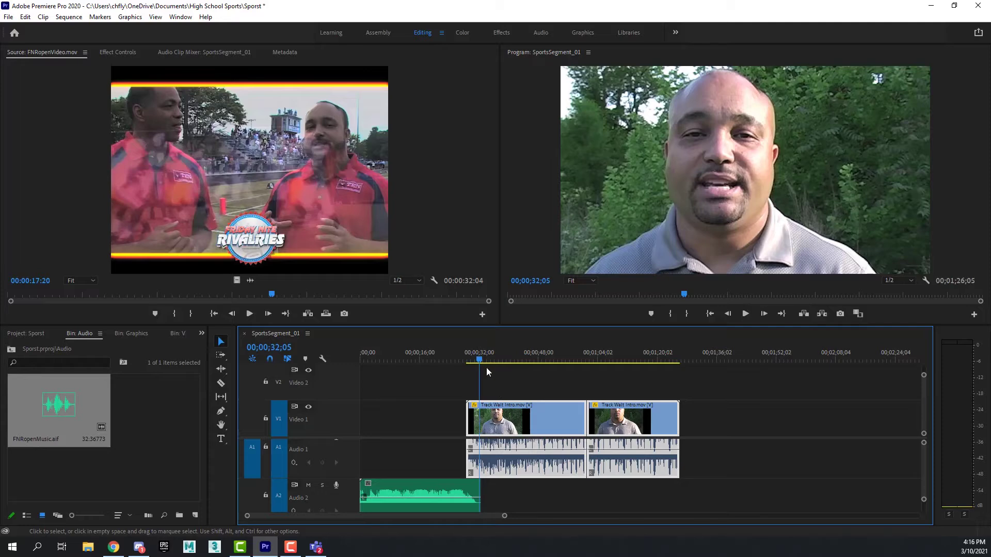
Turn off timeline snapping and shift both intro clips about four frames earlier
{"action": "left_click_drag", "start_coordinate": [479, 359], "coordinate": [449, 360]}
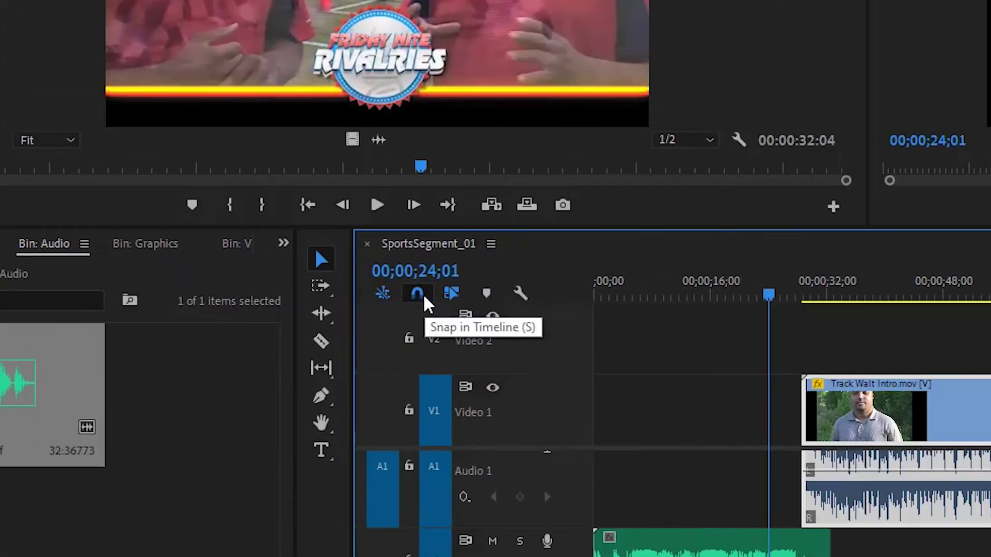
{"action": "left_click", "coordinate": [270, 358]}
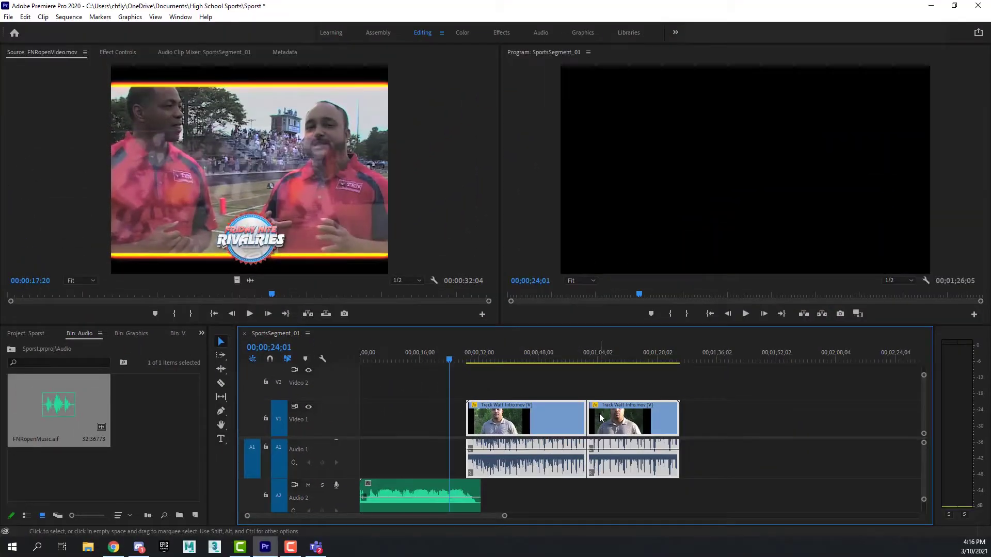
{"action": "mouse_move", "coordinate": [599, 413]}
{"action": "left_mouse_down"}
{"action": "mouse_move", "coordinate": [581, 412]}
{"action": "mouse_move", "coordinate": [595, 413]}
{"action": "left_mouse_up"}
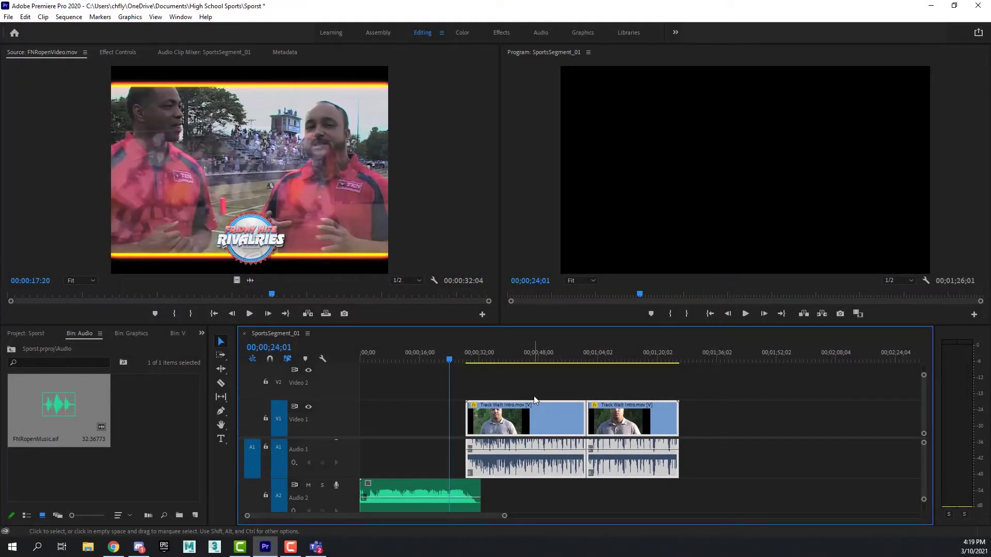
Nudge both selected intro clips four frames later in the sequence
{"action": "key", "text": "alt+Right"}
{"action": "key", "text": "alt+Right"}
{"action": "key", "text": "alt+Right"}
{"action": "key", "text": "alt+Right"}
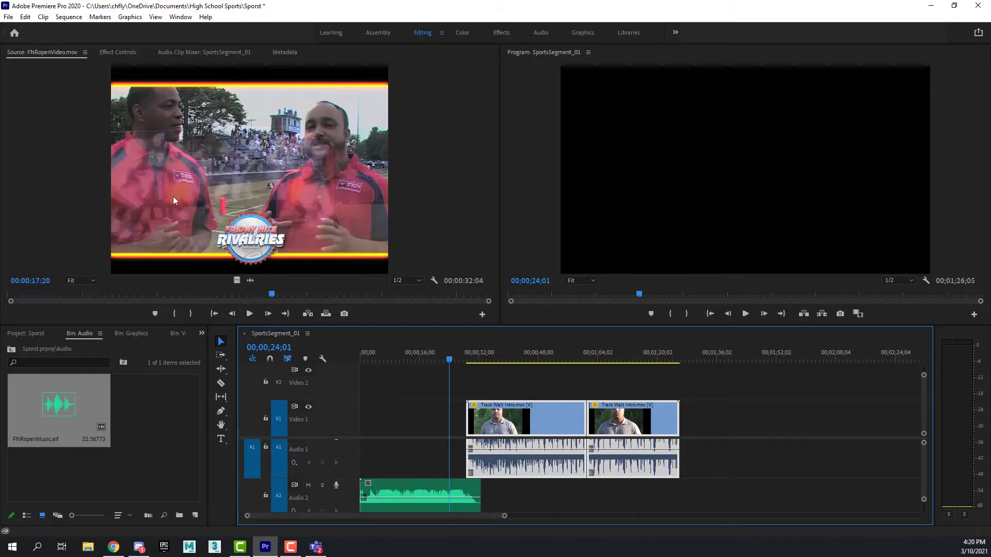
Open the Video bin, preview its clips in the Source monitor and load FNRopenVideo.mov
{"action": "left_click", "coordinate": [11, 351]}
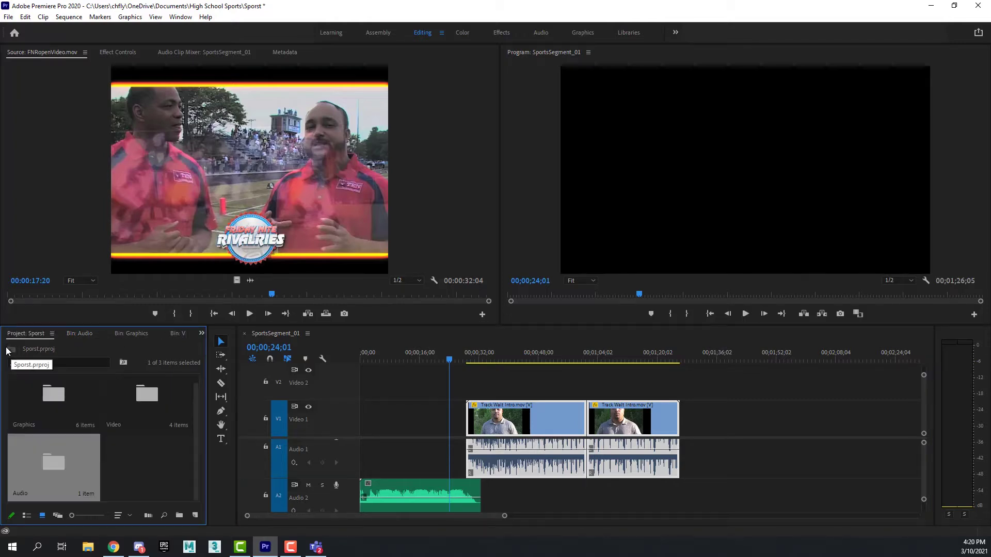
{"action": "double_click", "coordinate": [140, 394]}
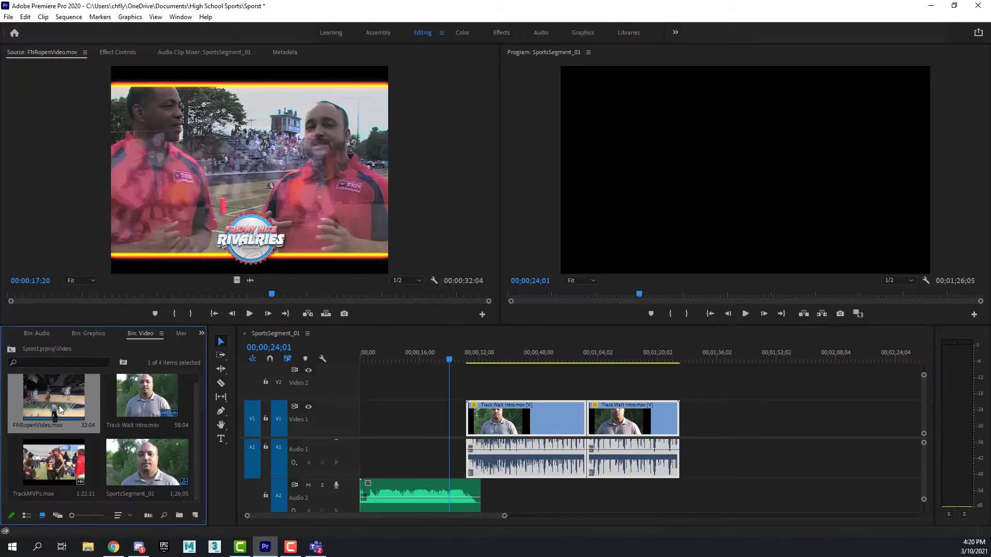
{"action": "left_click_drag", "start_coordinate": [55, 388], "coordinate": [71, 403]}
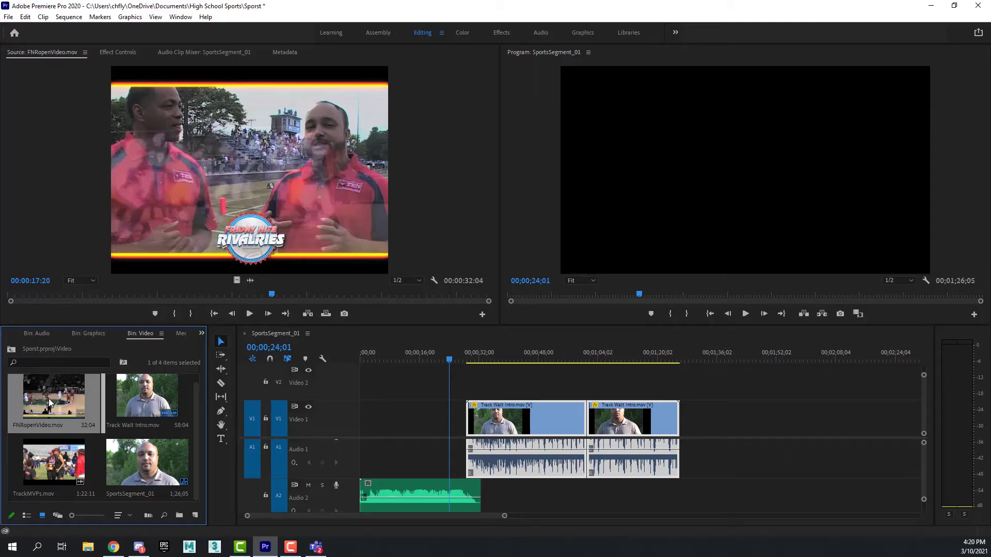
{"action": "double_click", "coordinate": [67, 400]}
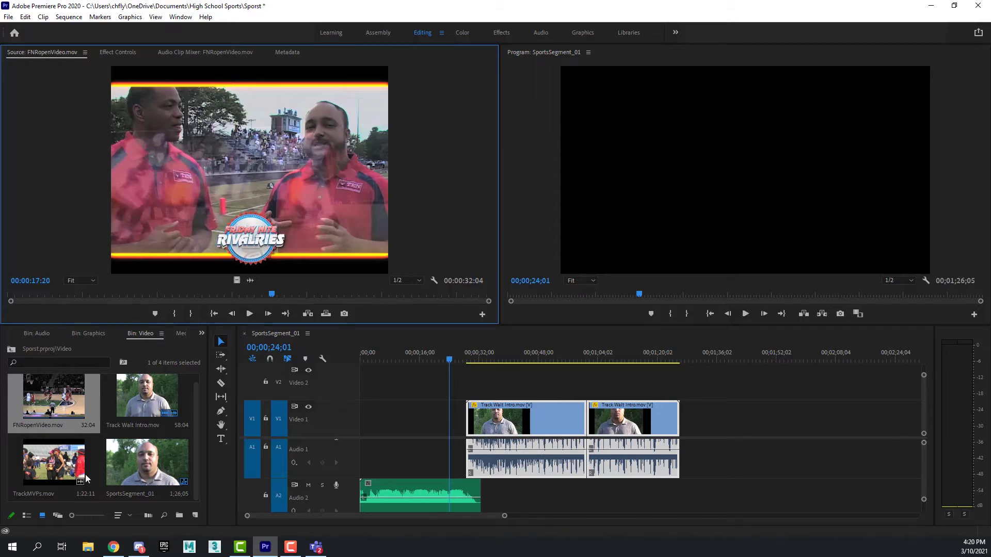
{"action": "double_click", "coordinate": [54, 462]}
{"action": "double_click", "coordinate": [145, 405]}
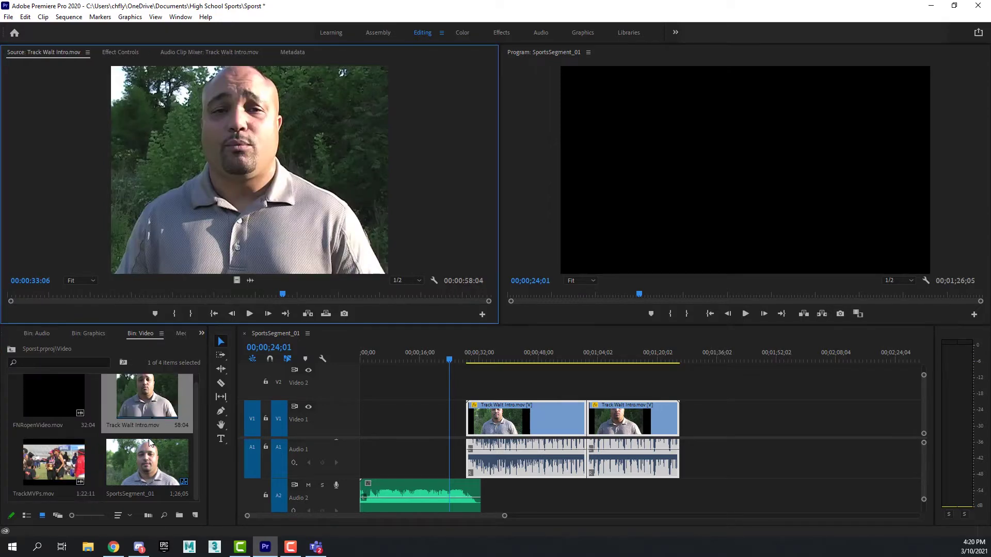
{"action": "double_click", "coordinate": [51, 394]}
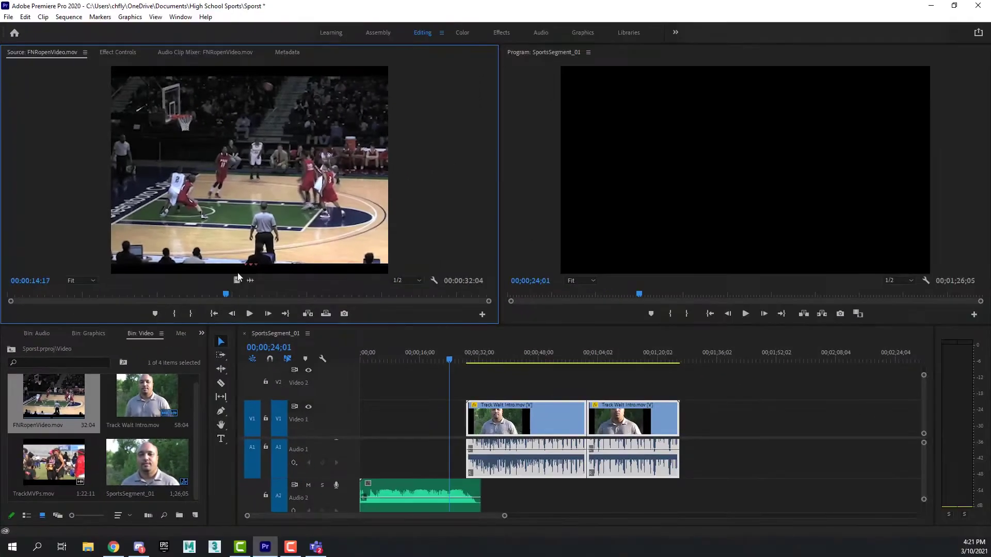
Place only the video of FNRopenVideo.mov on Video 2, turn on snapping and align the clip to the sequence's start
{"action": "left_click_drag", "start_coordinate": [354, 364], "coordinate": [373, 391]}
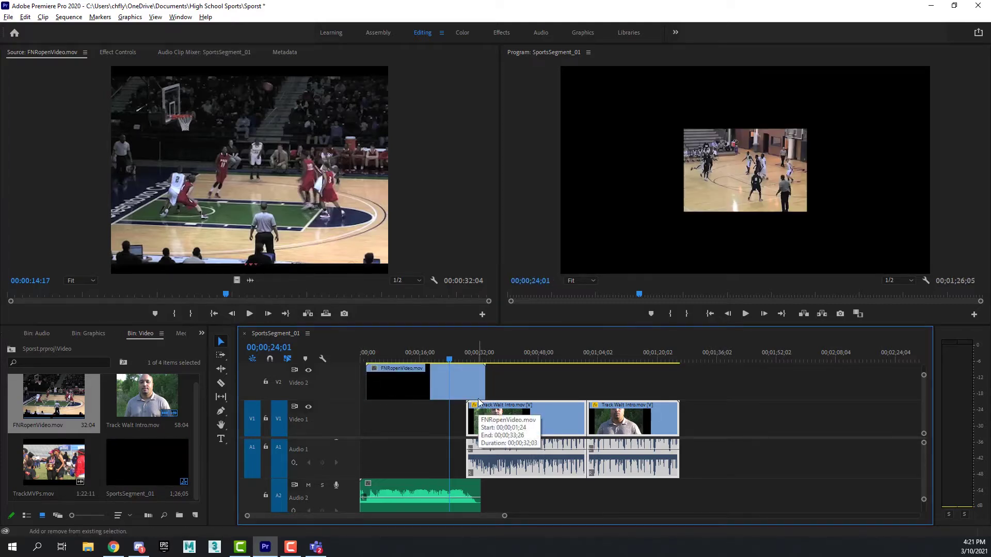
{"action": "left_click", "coordinate": [270, 360]}
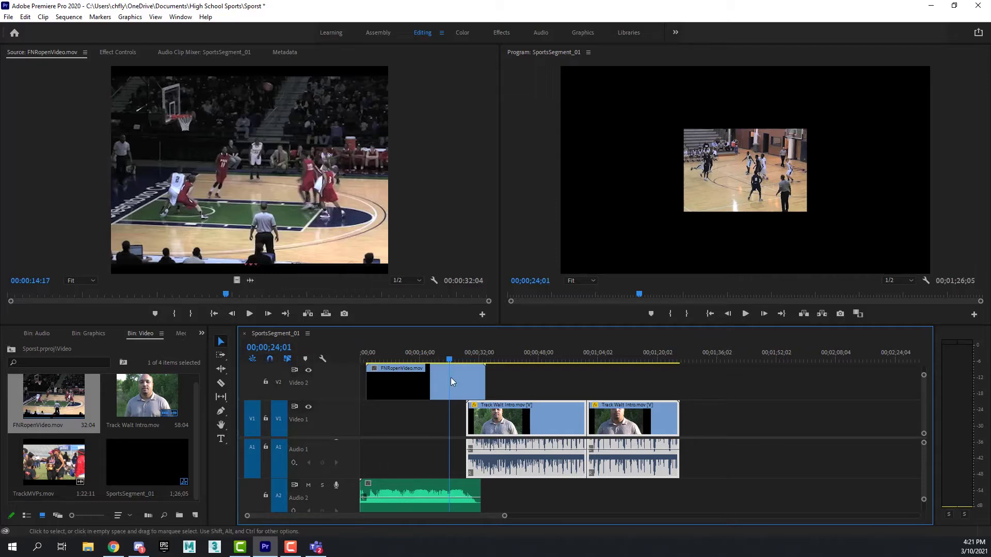
{"action": "left_click_drag", "start_coordinate": [457, 379], "coordinate": [445, 379]}
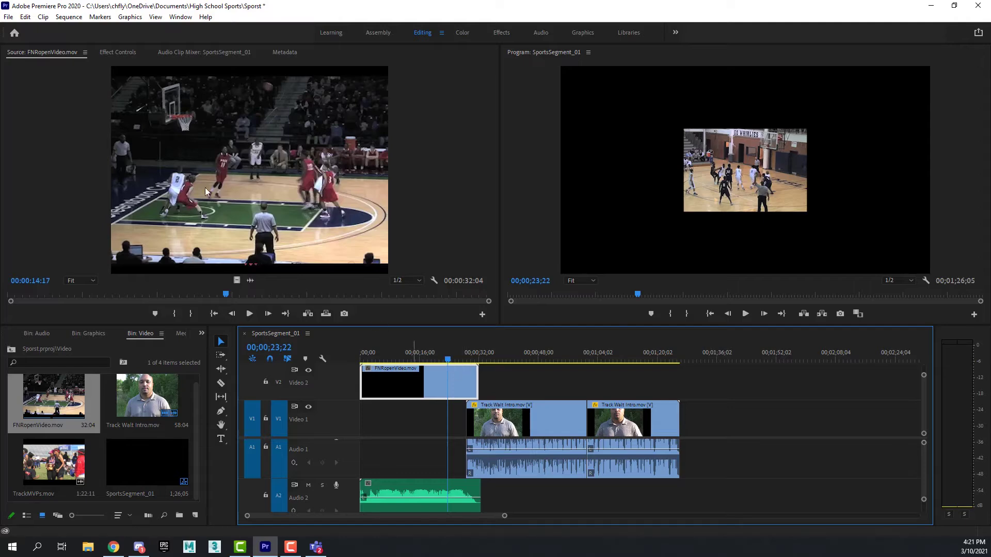
Set the Motion scale of the FNRopenVideo.mov clip on Video 2 to 306 so it fills the frame
{"action": "left_click", "coordinate": [116, 53]}
{"action": "left_click", "coordinate": [9, 95]}
{"action": "left_click", "coordinate": [9, 95]}
{"action": "left_click", "coordinate": [8, 95]}
{"action": "left_click", "coordinate": [8, 94]}
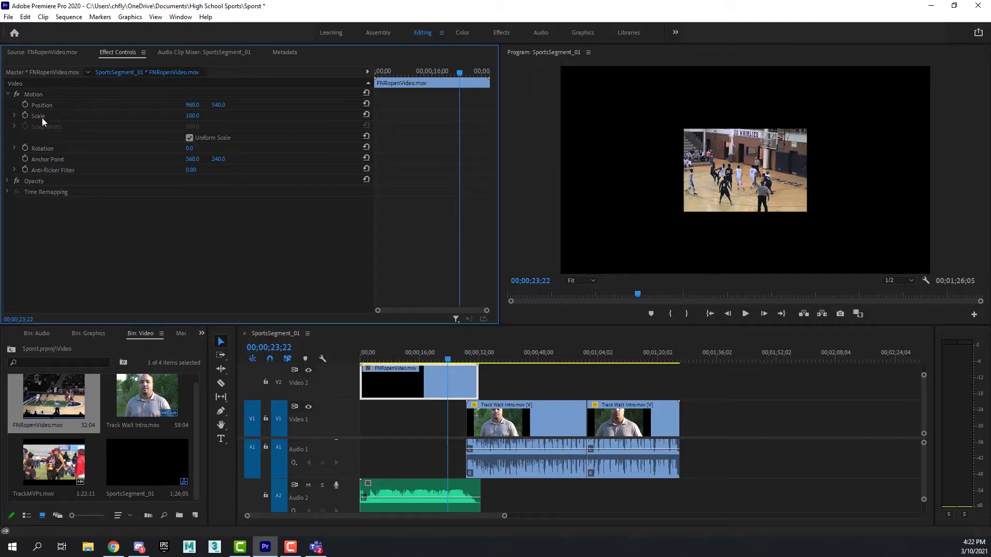
{"action": "left_click_drag", "start_coordinate": [192, 116], "coordinate": [298, 116]}
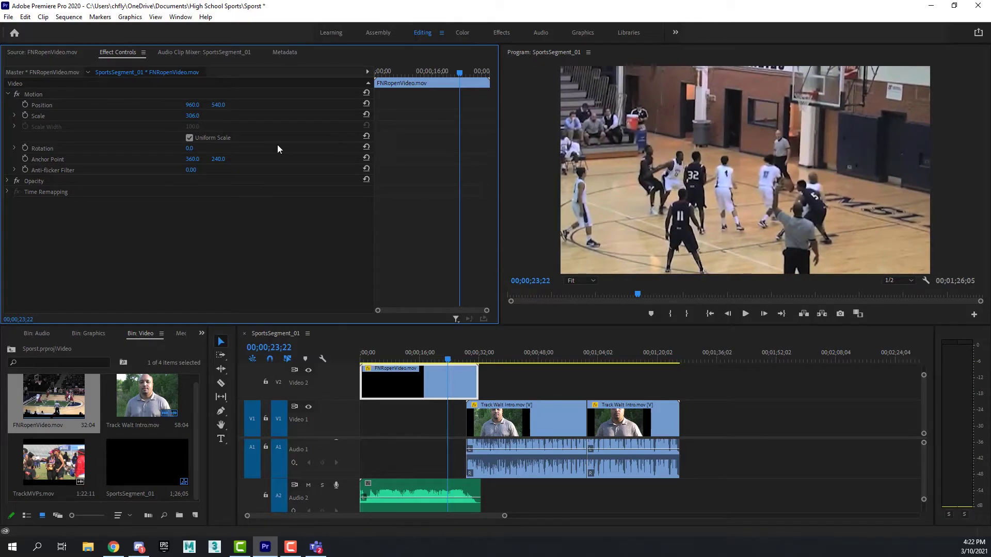
{"action": "left_click_drag", "start_coordinate": [447, 357], "coordinate": [421, 358]}
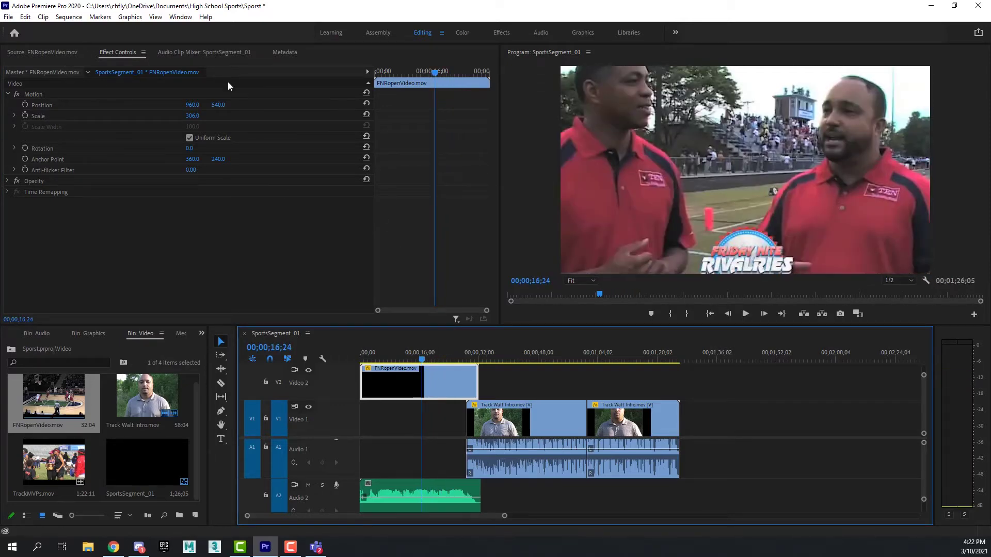
{"action": "left_click", "coordinate": [194, 117]}
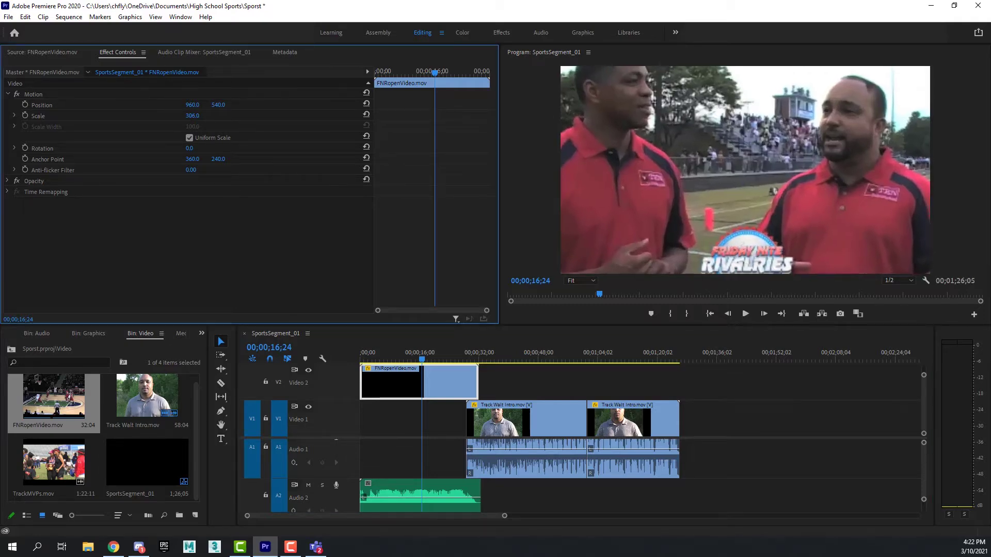
Play the change from the opening video to the first intro clip, starting from about 00;00;25;12
{"action": "left_click_drag", "start_coordinate": [422, 357], "coordinate": [453, 370]}
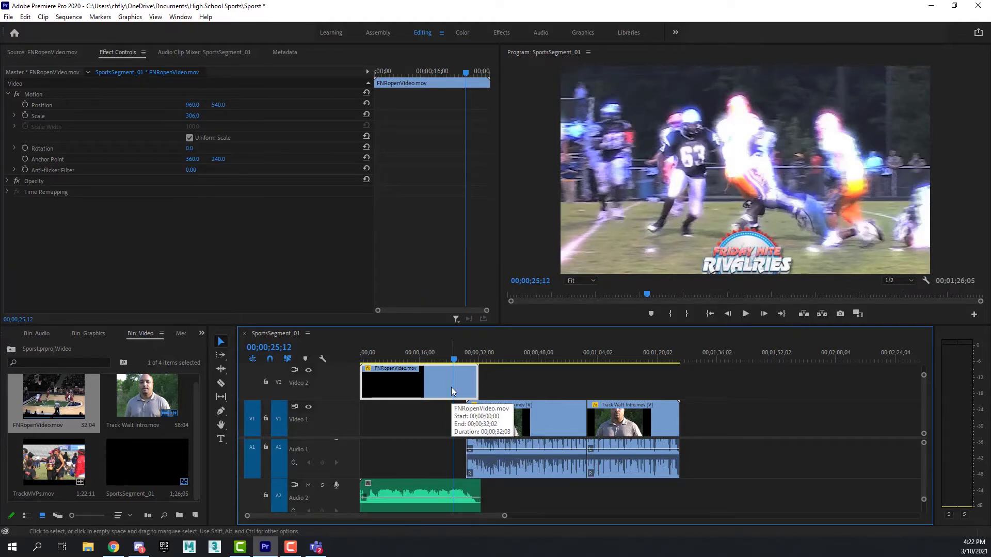
{"action": "key", "text": "space"}
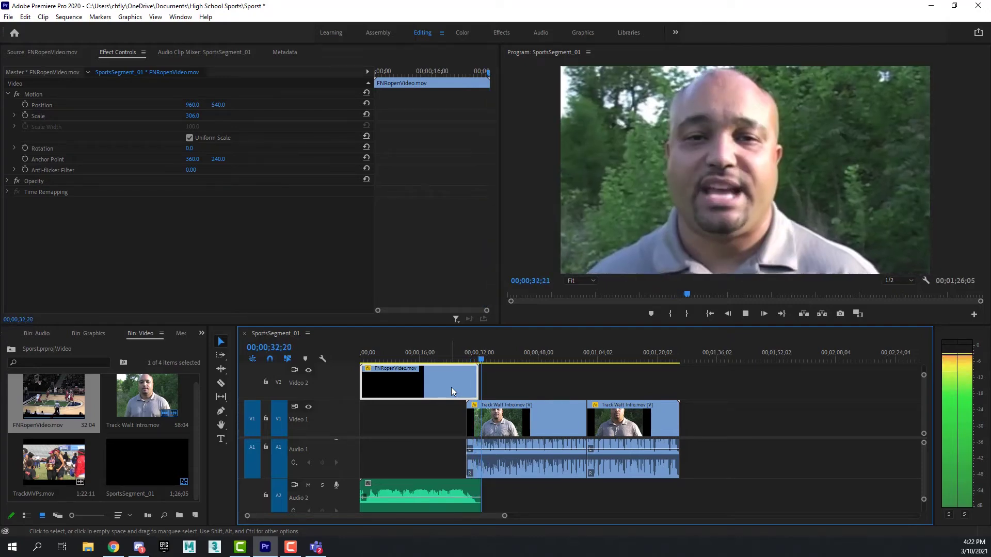
{"action": "key", "text": "space"}
Move the playhead back to about 00;00;30;24 and select the FNRopenVideo.mov clip on Video 2
{"action": "key", "text": "Left"}
{"action": "key", "text": "Left"}
{"action": "key", "text": "Left"}
{"action": "key", "text": "Left"}
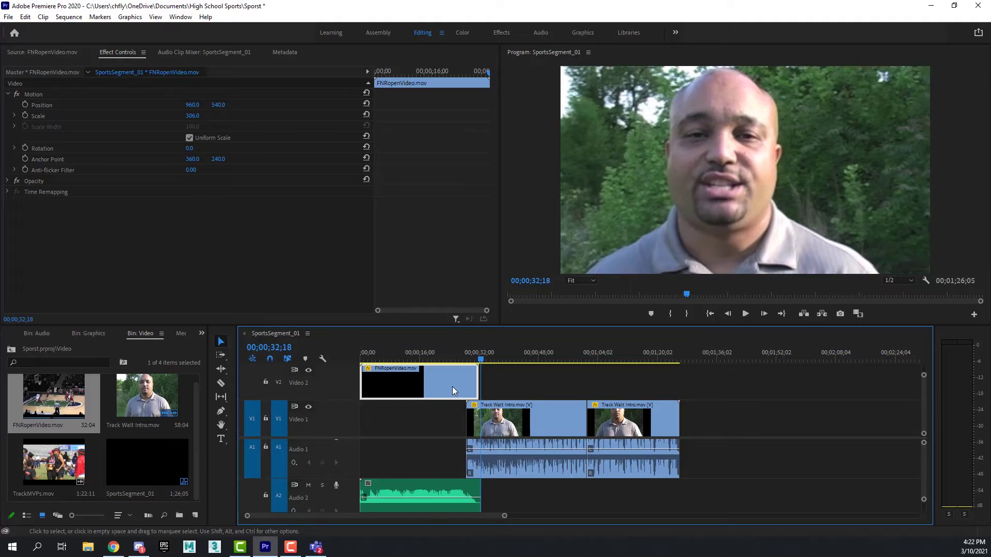
{"action": "left_click", "coordinate": [485, 422]}
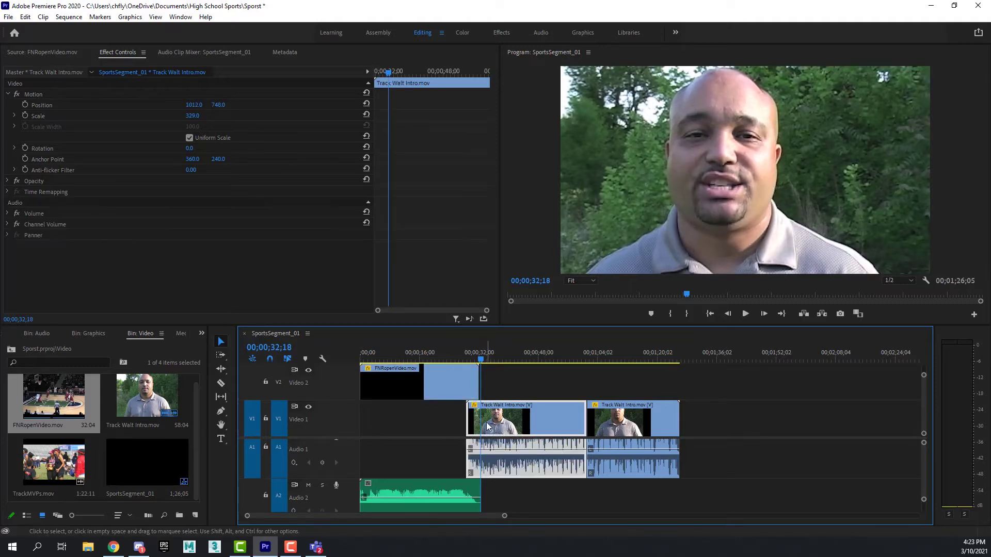
{"action": "left_click_drag", "start_coordinate": [481, 359], "coordinate": [474, 360]}
{"action": "left_click", "coordinate": [459, 369]}
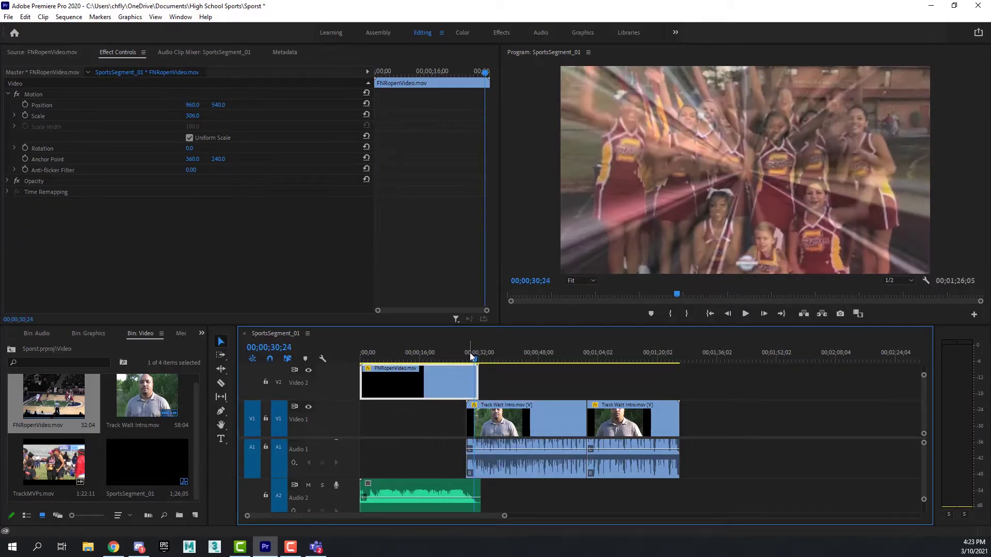
Examine the opening video's last seconds frame by frame between about 00;00;30;13 and 00;00;31;26 and return to 00;00;31;03
{"action": "left_click", "coordinate": [469, 352]}
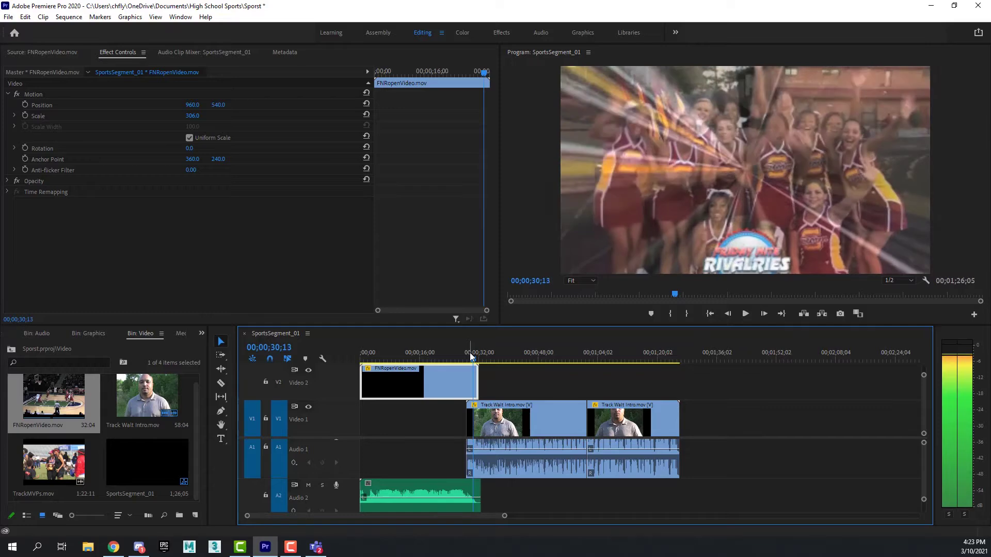
{"action": "key", "text": "Left"}
{"action": "key", "text": "Left"}
{"action": "key", "text": "Left"}
{"action": "key", "text": "Right"}
{"action": "key", "text": "Right"}
{"action": "key", "text": "Right"}
{"action": "key", "text": "Right"}
{"action": "key", "text": "Right"}
{"action": "key", "text": "Right"}
{"action": "key", "text": "Right"}
{"action": "key", "text": "Right"}
{"action": "key", "text": "Right"}
{"action": "key", "text": "Right"}
{"action": "key", "text": "Right"}
{"action": "key", "text": "Right"}
{"action": "key", "text": "Right"}
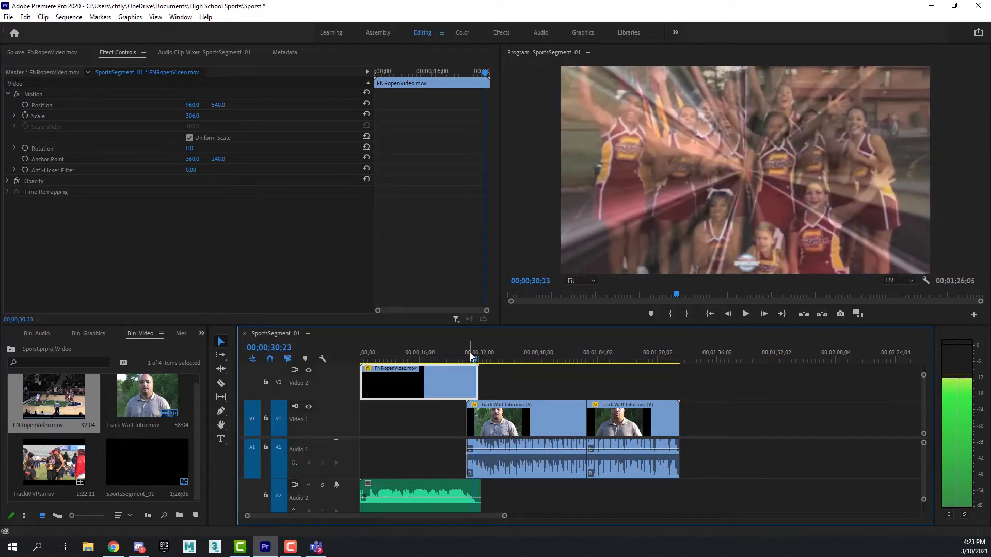
{"action": "key", "text": "Right"}
{"action": "key", "text": "Right"}
{"action": "key", "text": "Right"}
{"action": "key", "text": "Right"}
{"action": "key", "text": "Right"}
{"action": "key", "text": "Right"}
{"action": "key", "text": "Right"}
{"action": "key", "text": "Right"}
{"action": "key", "text": "Right"}
{"action": "key", "text": "Right"}
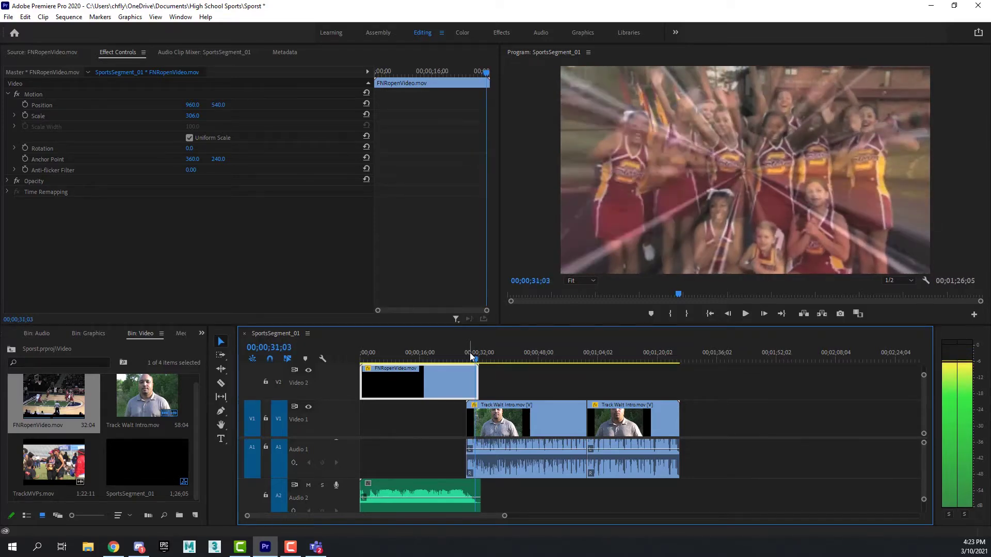
{"action": "key", "text": "Right"}
{"action": "key", "text": "Right"}
{"action": "key", "text": "Right"}
{"action": "key", "text": "Right"}
{"action": "key", "text": "Right"}
{"action": "key", "text": "Right"}
{"action": "key", "text": "Right"}
{"action": "key", "text": "Right"}
{"action": "key", "text": "Right"}
{"action": "key", "text": "Right"}
{"action": "key", "text": "Right"}
{"action": "key", "text": "Right"}
{"action": "key", "text": "Right"}
{"action": "key", "text": "Right"}
{"action": "key", "text": "Right"}
{"action": "key", "text": "Right"}
{"action": "key", "text": "Right"}
{"action": "key", "text": "Right"}
{"action": "key", "text": "Right"}
{"action": "key", "text": "Right"}
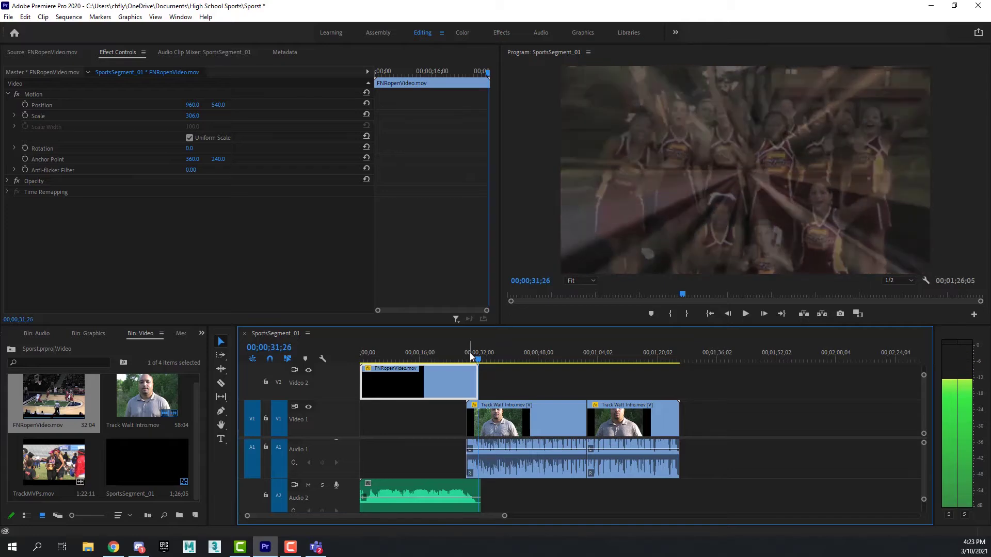
{"action": "key", "text": "Left"}
{"action": "key", "text": "Left"}
{"action": "key", "text": "Left"}
{"action": "key", "text": "Left"}
{"action": "key", "text": "Left"}
{"action": "key", "text": "Left"}
{"action": "key", "text": "Left"}
{"action": "key", "text": "Left"}
{"action": "key", "text": "Left"}
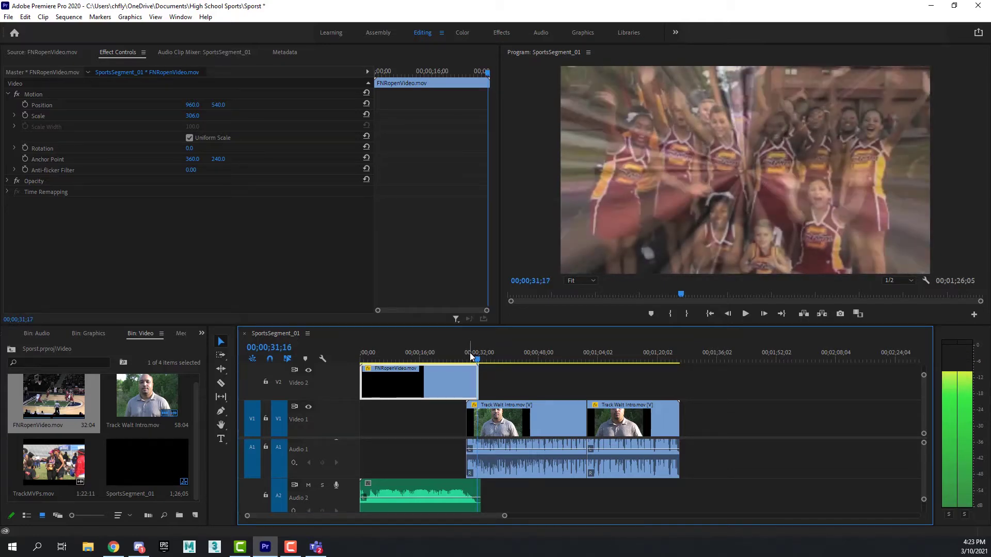
{"action": "key", "text": "Left"}
{"action": "key", "text": "Left"}
{"action": "key", "text": "Left"}
{"action": "key", "text": "Left"}
{"action": "key", "text": "Left"}
{"action": "key", "text": "Left"}
{"action": "key", "text": "Left"}
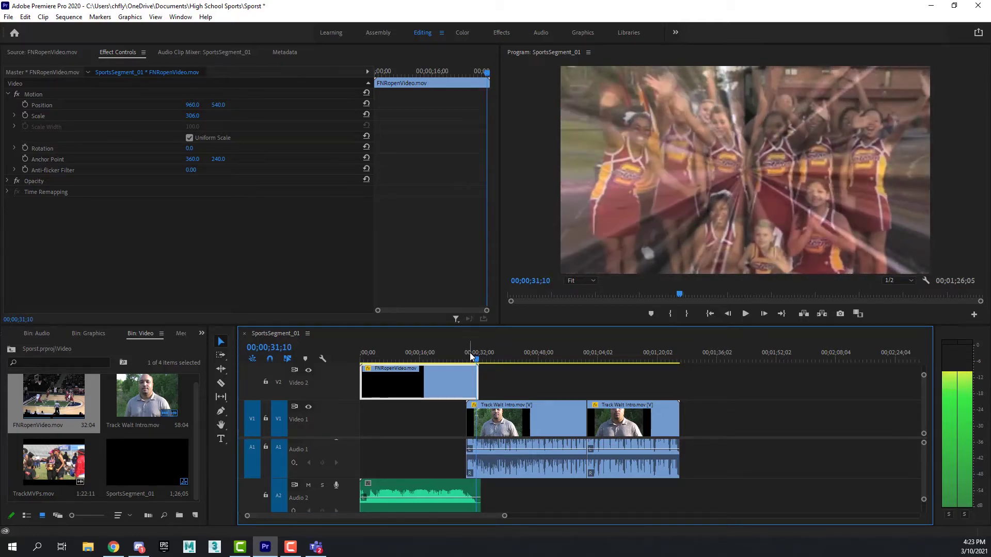
{"action": "key", "text": "Left"}
{"action": "key", "text": "Left"}
{"action": "key", "text": "Left"}
{"action": "key", "text": "Left"}
{"action": "key", "text": "Left"}
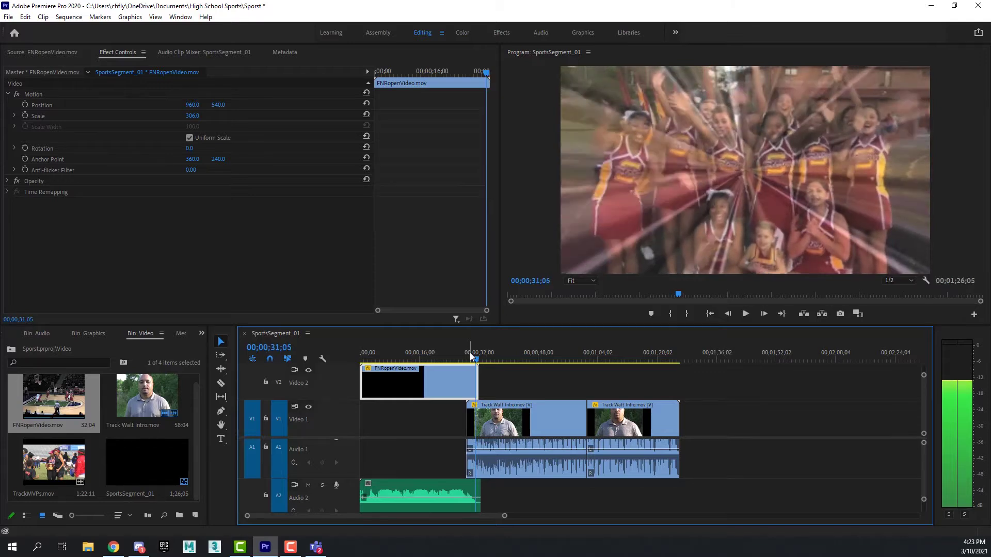
{"action": "key", "text": "Left"}
{"action": "key", "text": "Left"}
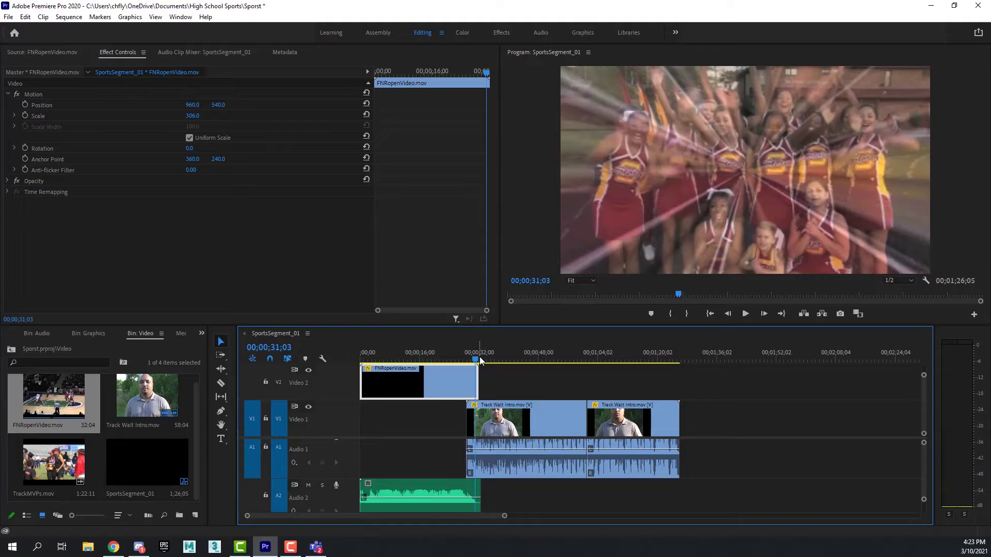
Examine the cheerleader shot from about 00;00;30;25 to 00;00;31;19 for a suitable starting frame for a zoom
{"action": "mouse_move", "coordinate": [474, 360]}
{"action": "left_mouse_down"}
{"action": "mouse_move", "coordinate": [459, 359]}
{"action": "mouse_move", "coordinate": [473, 355]}
{"action": "left_mouse_up"}
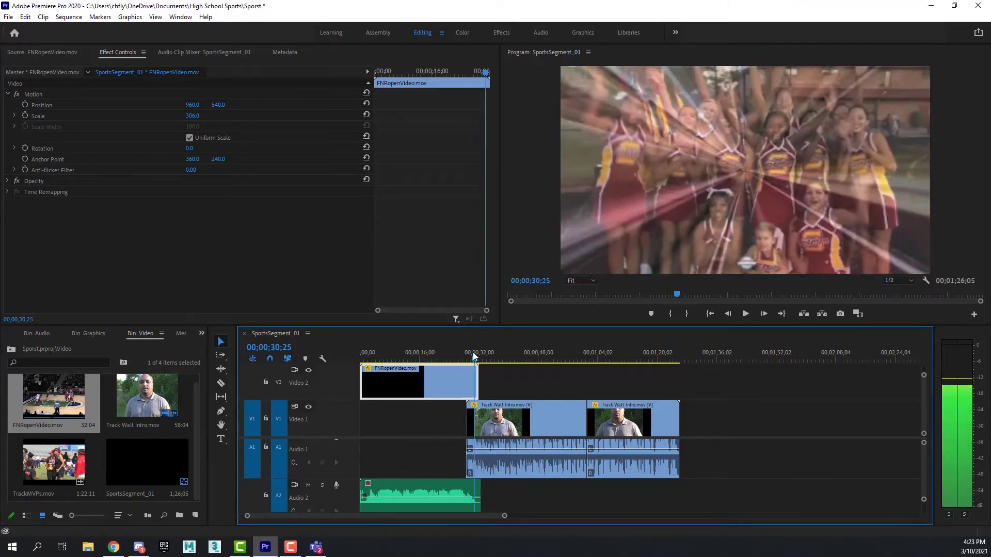
{"action": "key", "text": "Right"}
{"action": "key", "text": "Right"}
{"action": "key", "text": "Right"}
{"action": "key", "text": "Right"}
{"action": "key", "text": "Right"}
{"action": "key", "text": "Right"}
{"action": "key", "text": "Right"}
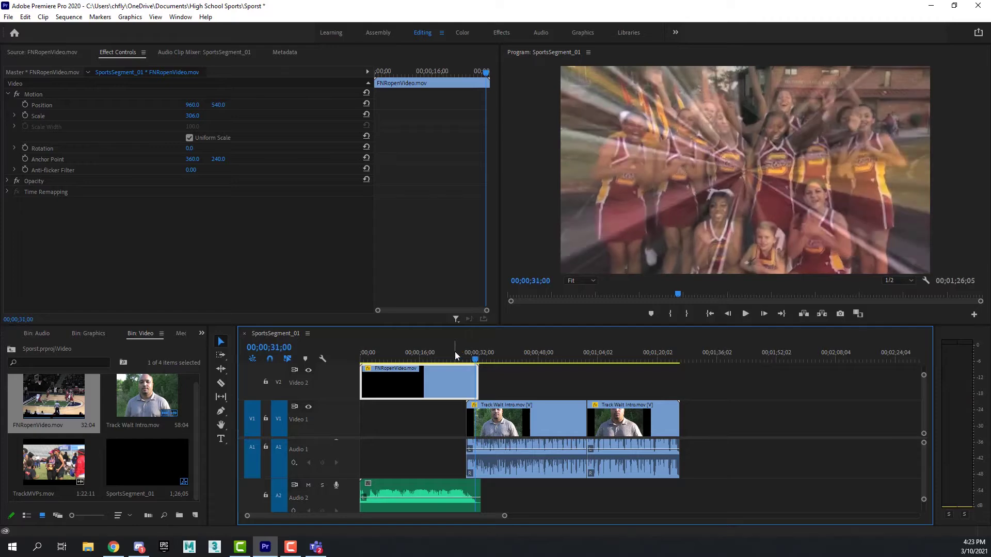
{"action": "key", "text": "Right"}
{"action": "key", "text": "Right"}
{"action": "key", "text": "Right"}
{"action": "key", "text": "Right"}
{"action": "key", "text": "Right"}
{"action": "key", "text": "Right"}
{"action": "key", "text": "Right"}
{"action": "key", "text": "Right"}
{"action": "key", "text": "Right"}
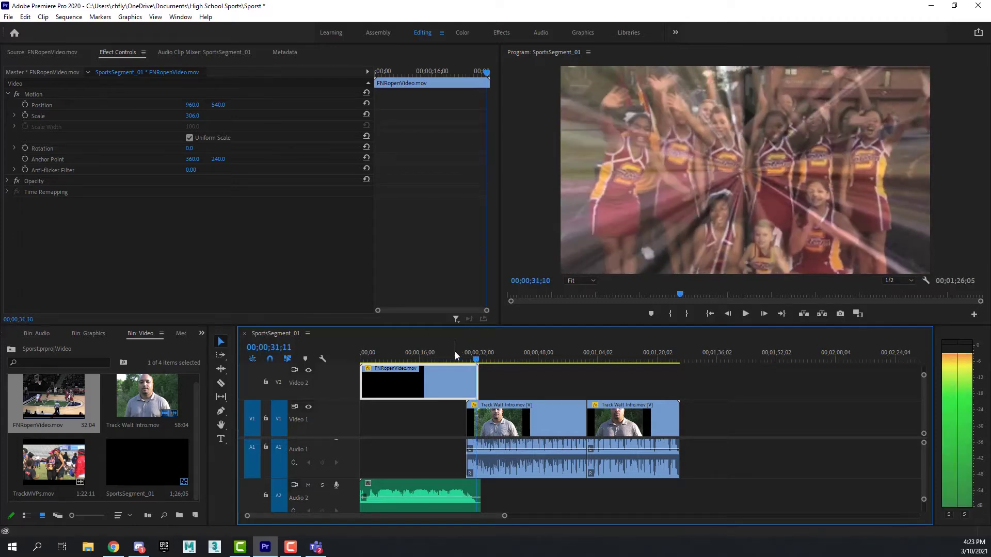
{"action": "key", "text": "Right"}
{"action": "key", "text": "Right"}
{"action": "key", "text": "Right"}
{"action": "key", "text": "Right"}
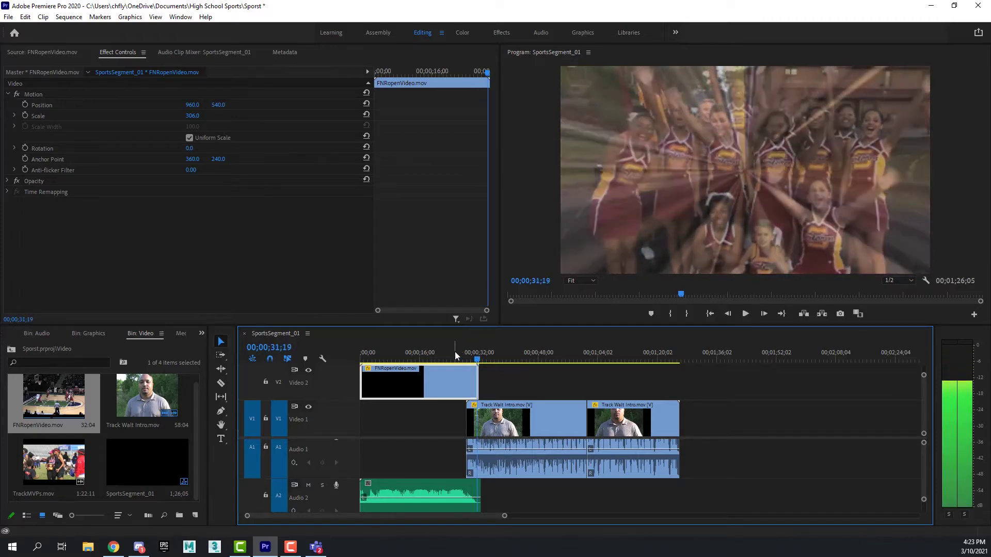
{"action": "key", "text": "Left"}
{"action": "key", "text": "Left"}
{"action": "key", "text": "Left"}
{"action": "key", "text": "Left"}
{"action": "key", "text": "Left"}
{"action": "key", "text": "Left"}
{"action": "key", "text": "Left"}
{"action": "key", "text": "Left"}
{"action": "key", "text": "Left"}
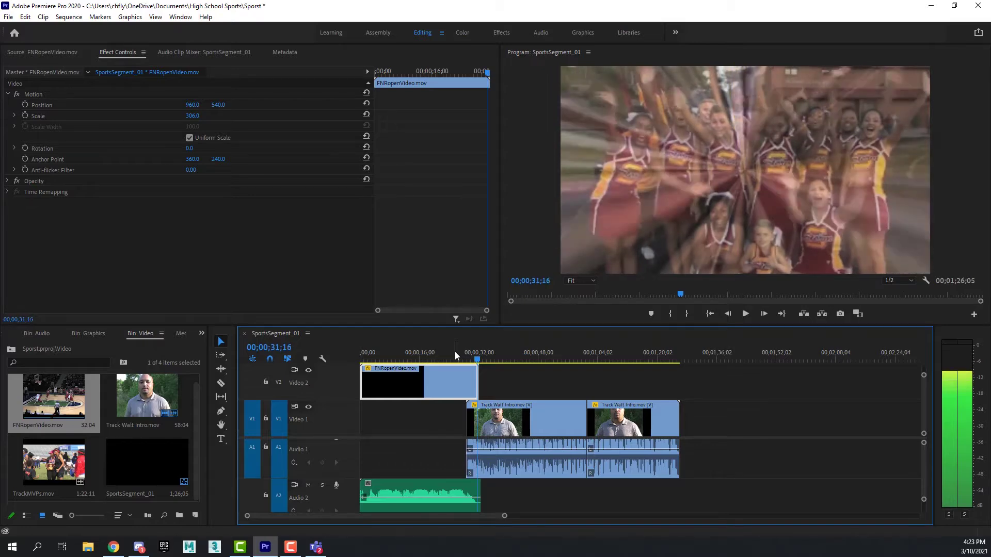
{"action": "key", "text": "Left"}
{"action": "key", "text": "Left"}
{"action": "key", "text": "Left"}
{"action": "key", "text": "Left"}
{"action": "key", "text": "Left"}
{"action": "key", "text": "Left"}
{"action": "key", "text": "Left"}
{"action": "key", "text": "Left"}
{"action": "key", "text": "Left"}
{"action": "key", "text": "Left"}
{"action": "key", "text": "Left"}
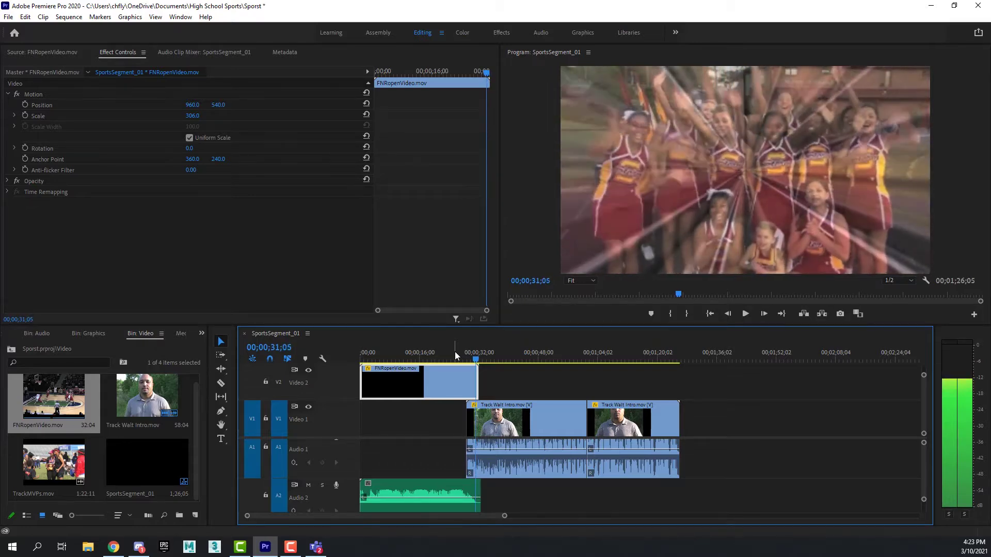
Start animating the Scale of FNRopenVideo.mov with a first keyframe at 00;00;30;23, keeping the value 306
{"action": "key", "text": "Left"}
{"action": "key", "text": "Left"}
{"action": "key", "text": "Left"}
{"action": "key", "text": "Left"}
{"action": "key", "text": "Left"}
{"action": "key", "text": "Left"}
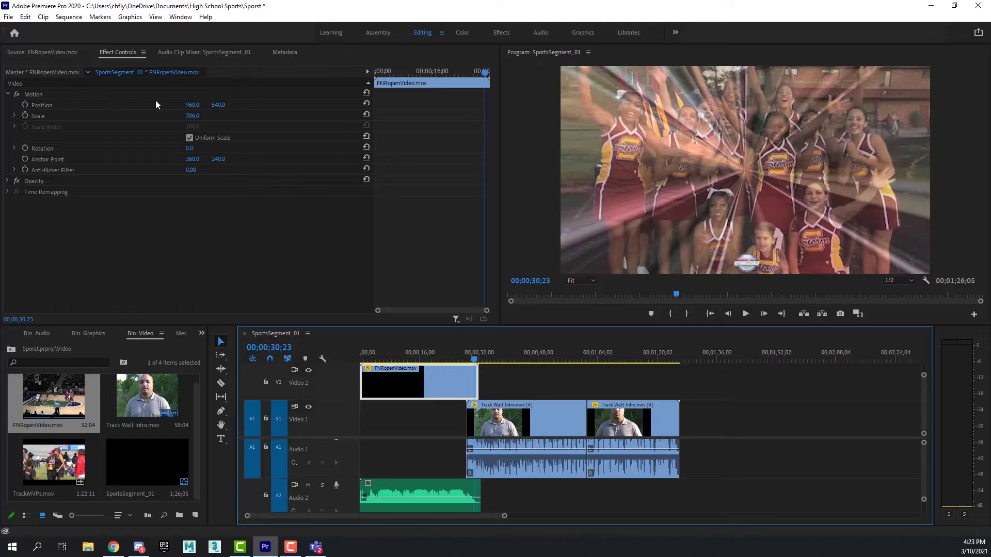
{"action": "left_click", "coordinate": [25, 115]}
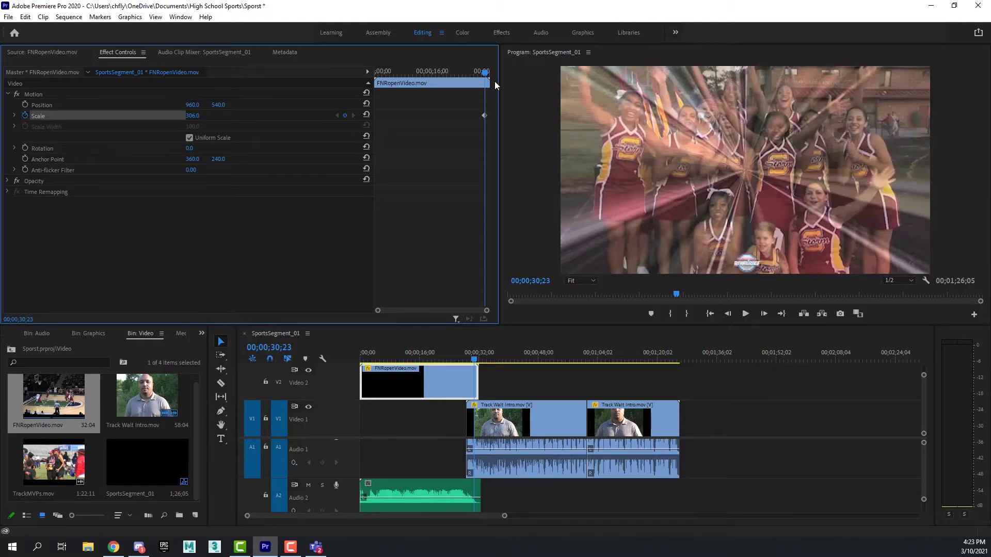
Add a second Scale keyframe of 691 at 00;00;31;21 and play the resulting zoom
{"action": "left_click_drag", "start_coordinate": [485, 75], "coordinate": [485, 74]}
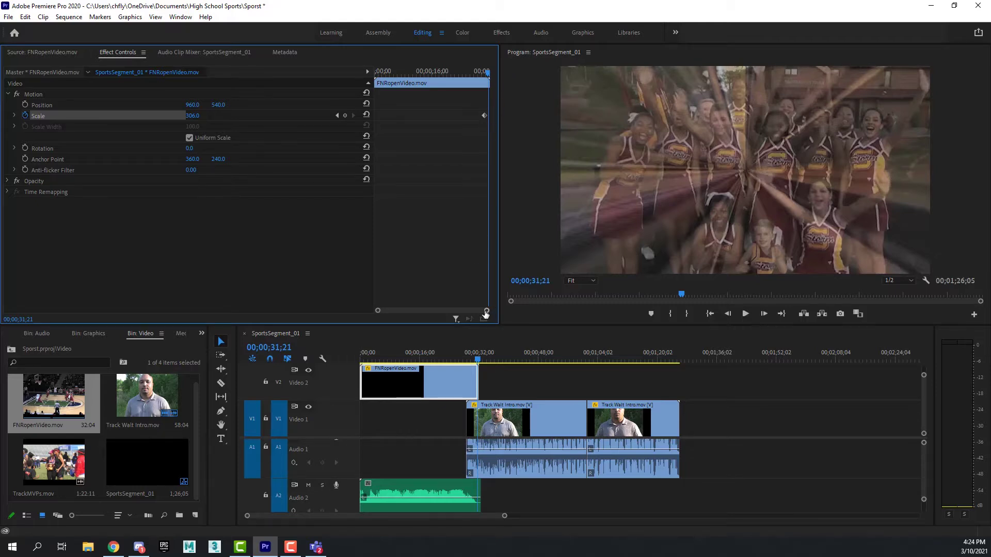
{"action": "left_click_drag", "start_coordinate": [485, 314], "coordinate": [454, 316]}
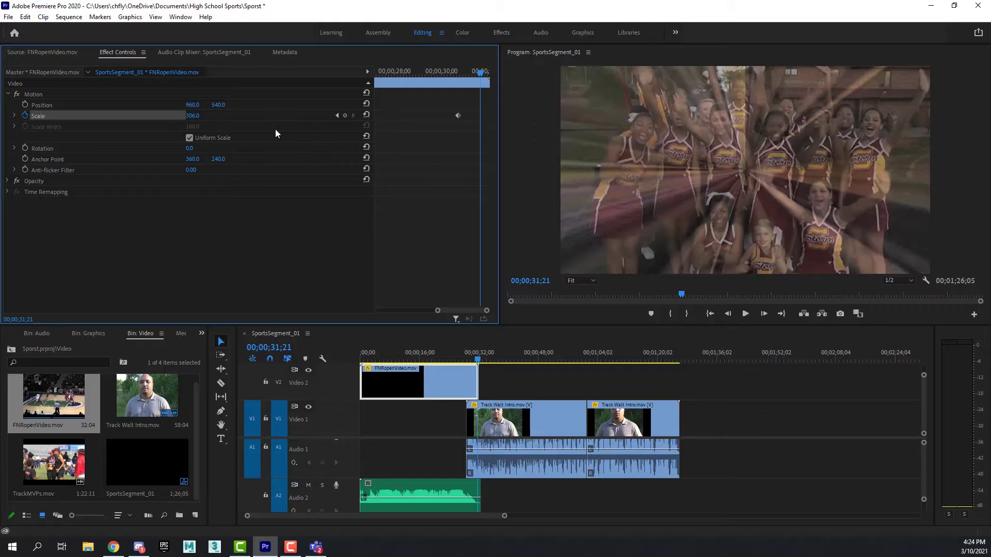
{"action": "left_click_drag", "start_coordinate": [193, 119], "coordinate": [368, 120]}
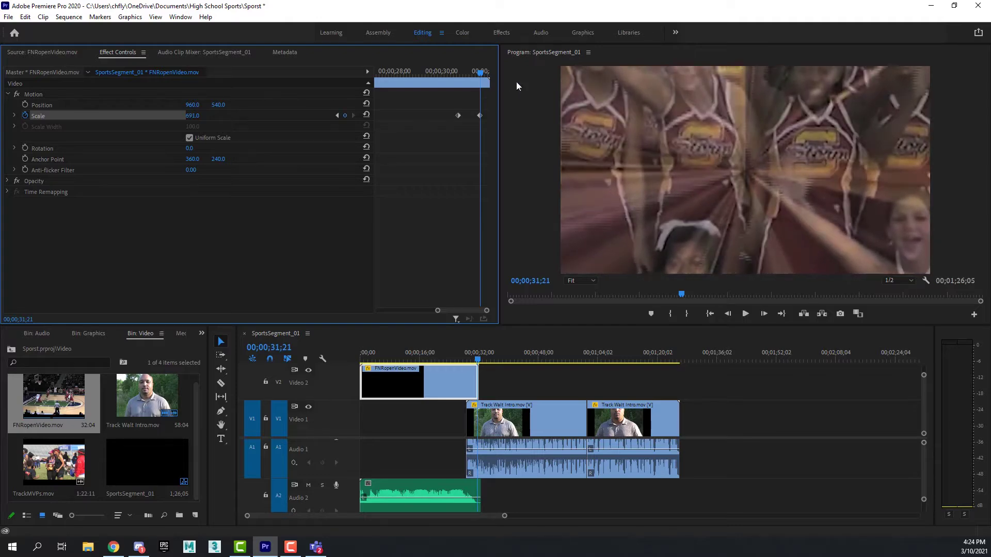
{"action": "left_click_drag", "start_coordinate": [481, 72], "coordinate": [448, 74]}
{"action": "key", "text": "space"}
{"action": "key", "text": "space"}
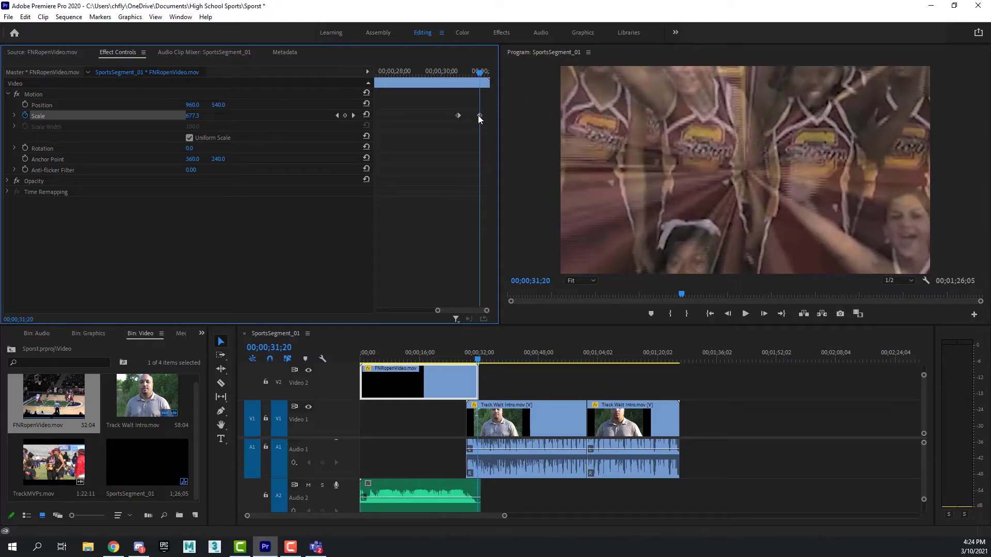
Move the second Scale keyframe to the clip's end at 00;00;32;03 and the first one to about 00;00;31;11
{"action": "left_click_drag", "start_coordinate": [478, 116], "coordinate": [490, 116]}
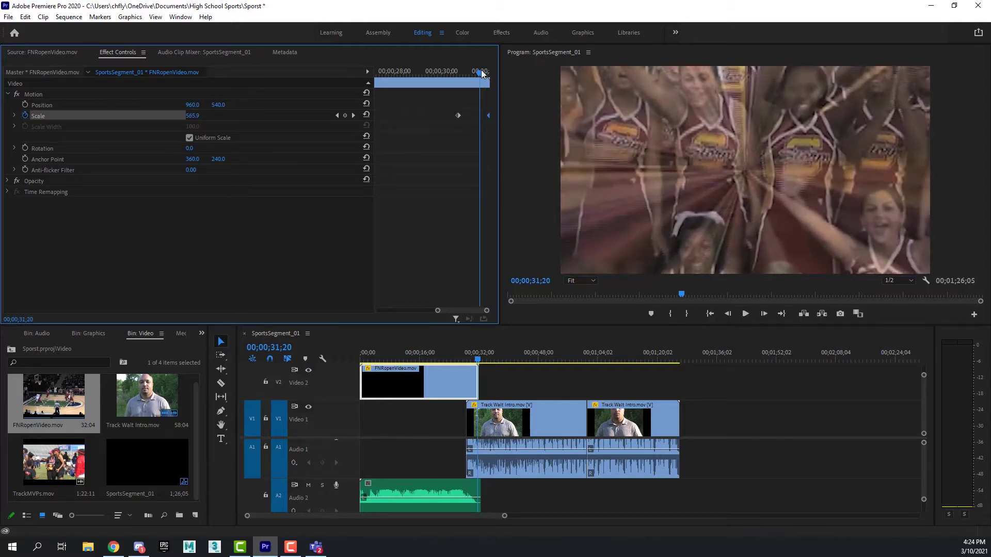
{"action": "left_click_drag", "start_coordinate": [481, 75], "coordinate": [491, 75]}
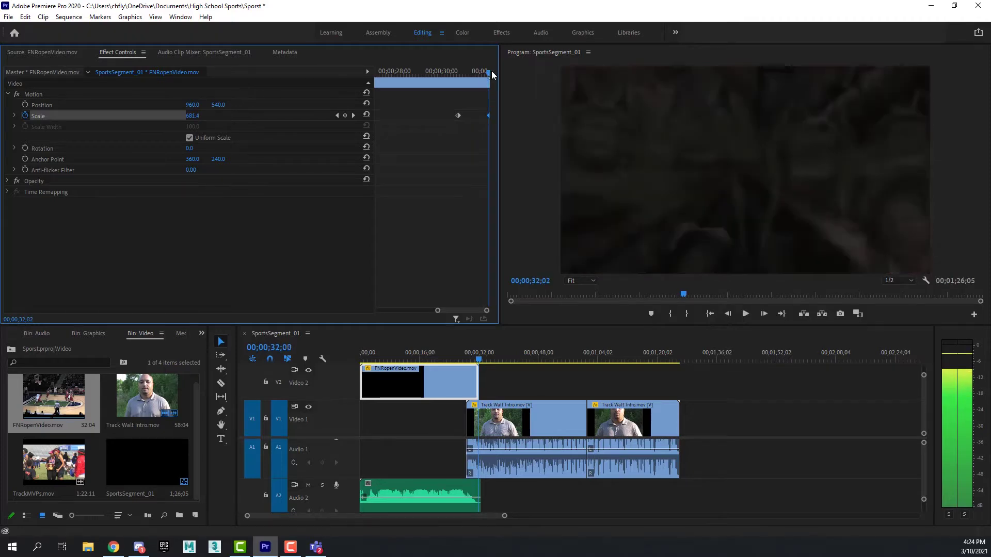
{"action": "left_click_drag", "start_coordinate": [493, 75], "coordinate": [493, 75]}
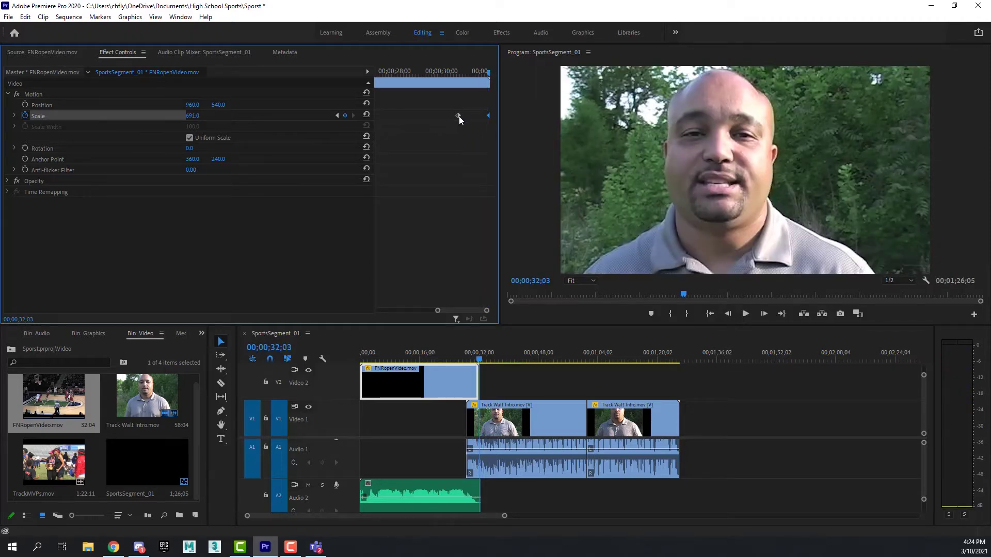
{"action": "left_click_drag", "start_coordinate": [460, 118], "coordinate": [474, 118]}
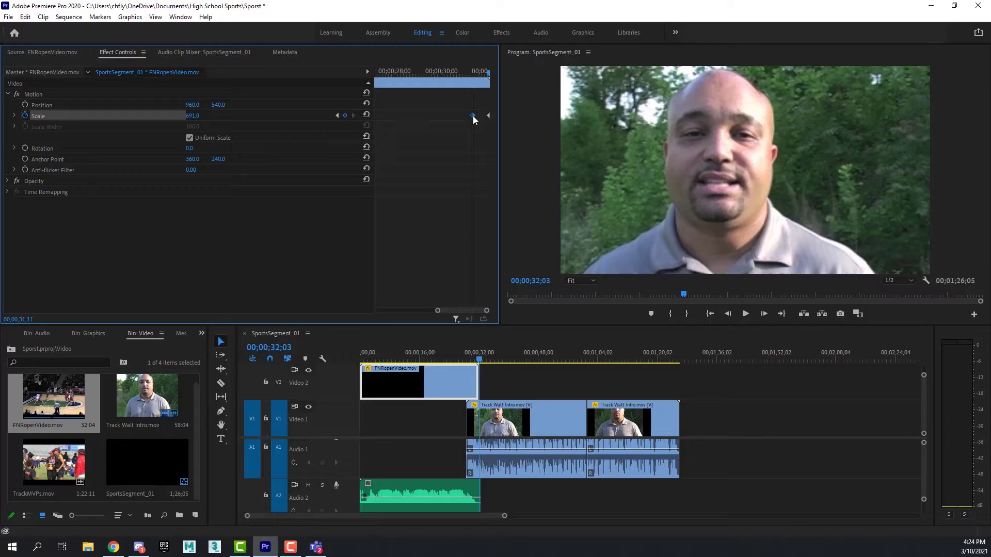
Set the Scale of FNRopenVideo.mov to 946.4 at its last visible frame, 00;00;32;02
{"action": "mouse_move", "coordinate": [488, 71]}
{"action": "left_mouse_down"}
{"action": "mouse_move", "coordinate": [470, 73]}
{"action": "mouse_move", "coordinate": [489, 84]}
{"action": "mouse_move", "coordinate": [474, 77]}
{"action": "mouse_move", "coordinate": [489, 75]}
{"action": "left_mouse_up"}
{"action": "left_click", "coordinate": [488, 115]}
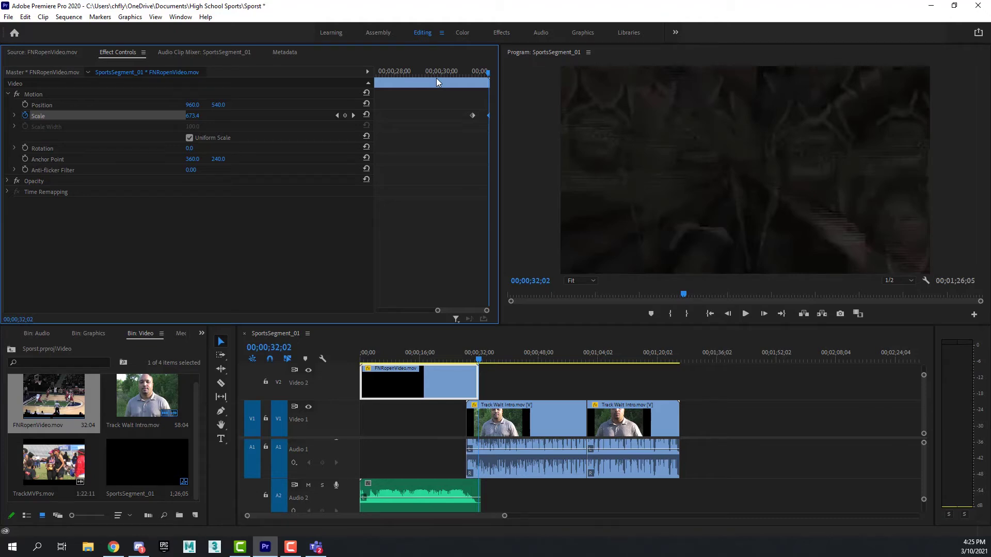
{"action": "key", "text": "Right"}
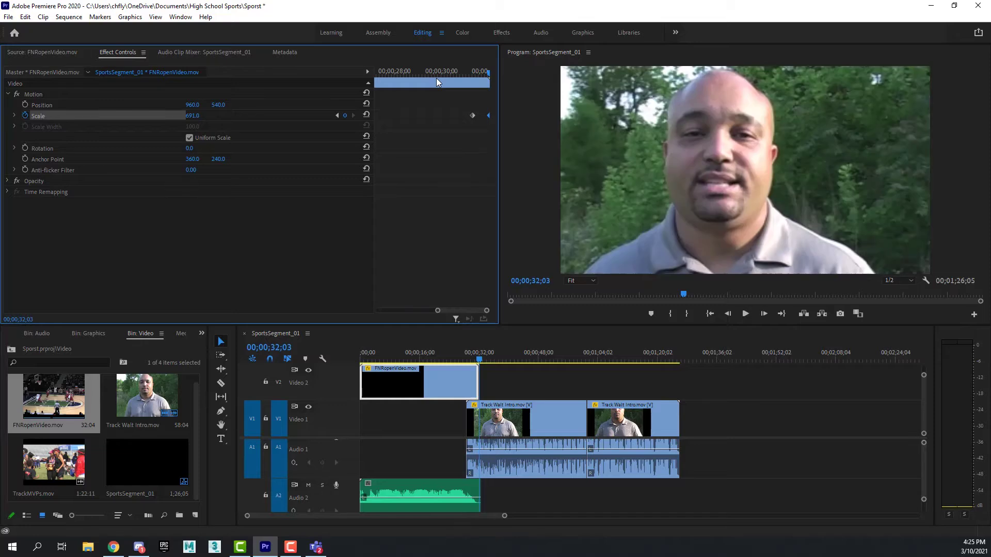
{"action": "key", "text": "Left"}
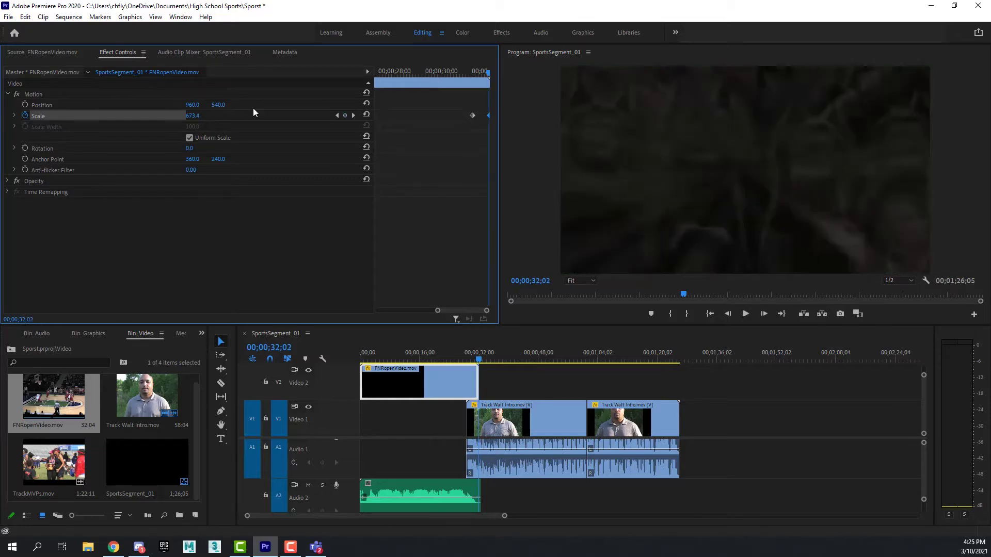
{"action": "left_click_drag", "start_coordinate": [193, 115], "coordinate": [333, 115]}
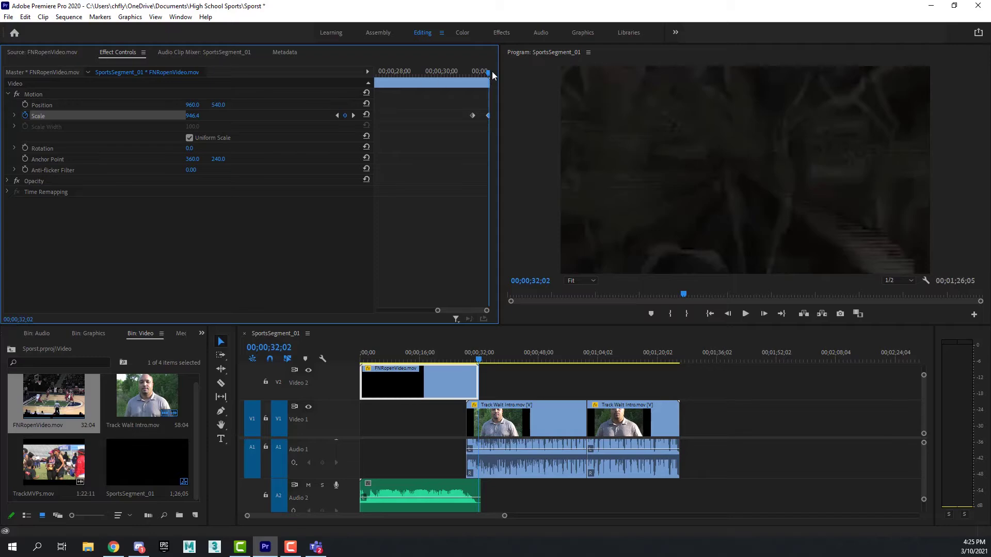
Play the zoom from 00;00;31;05 through the change to the first intro clip and check the frame at 00;00;32;03
{"action": "left_click_drag", "start_coordinate": [485, 71], "coordinate": [467, 73]}
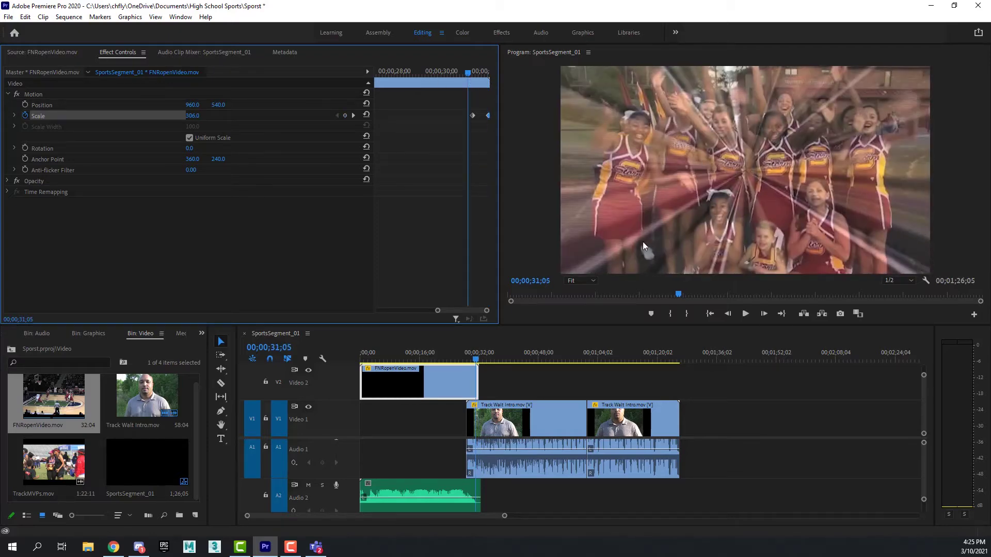
{"action": "key", "text": "space"}
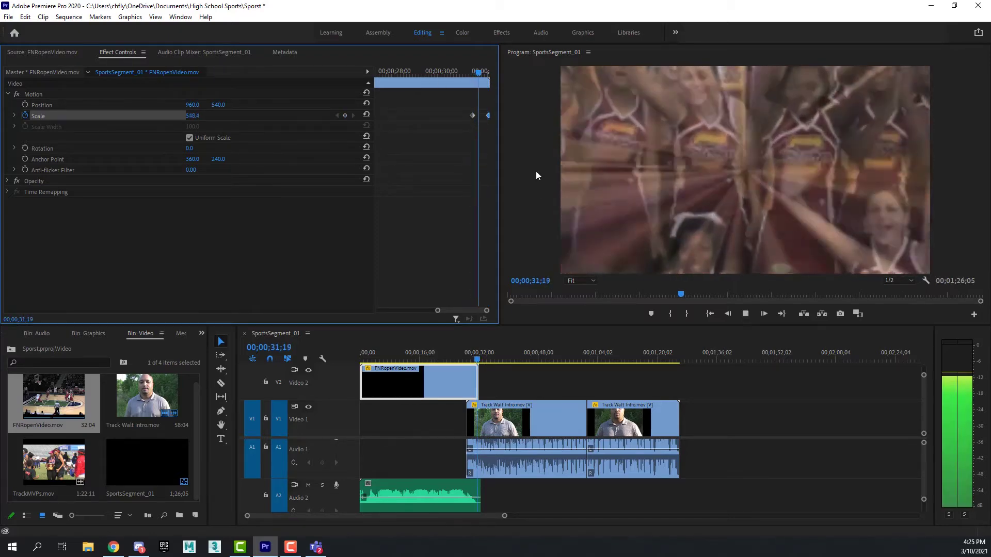
{"action": "key", "text": "space"}
{"action": "mouse_move", "coordinate": [491, 73]}
{"action": "left_mouse_down"}
{"action": "mouse_move", "coordinate": [466, 73]}
{"action": "mouse_move", "coordinate": [493, 72]}
{"action": "left_mouse_up"}
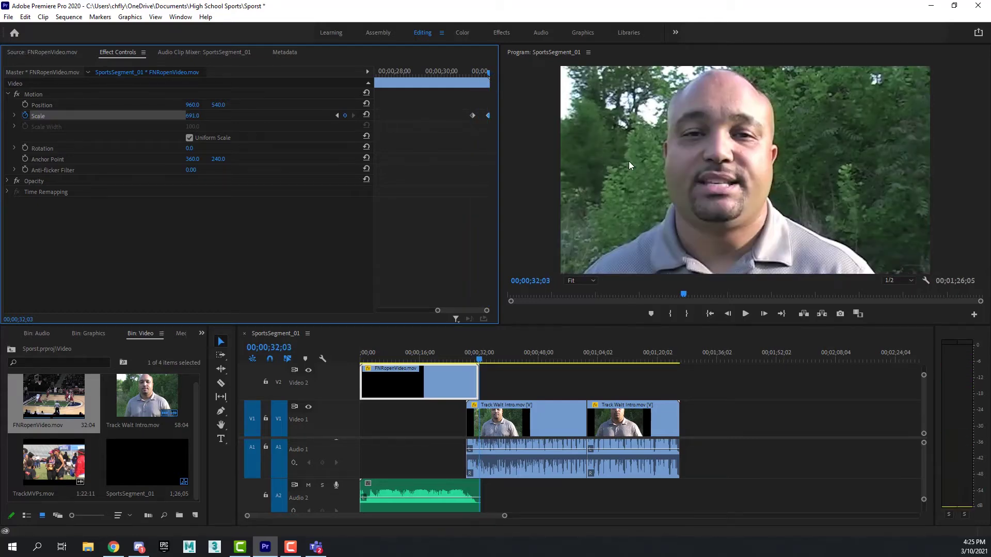
Place the playhead exactly on the first Scale keyframe of FNRopenVideo.mov, at 00;00;31;11
{"action": "left_click", "coordinate": [506, 418]}
{"action": "left_click_drag", "start_coordinate": [481, 358], "coordinate": [472, 358]}
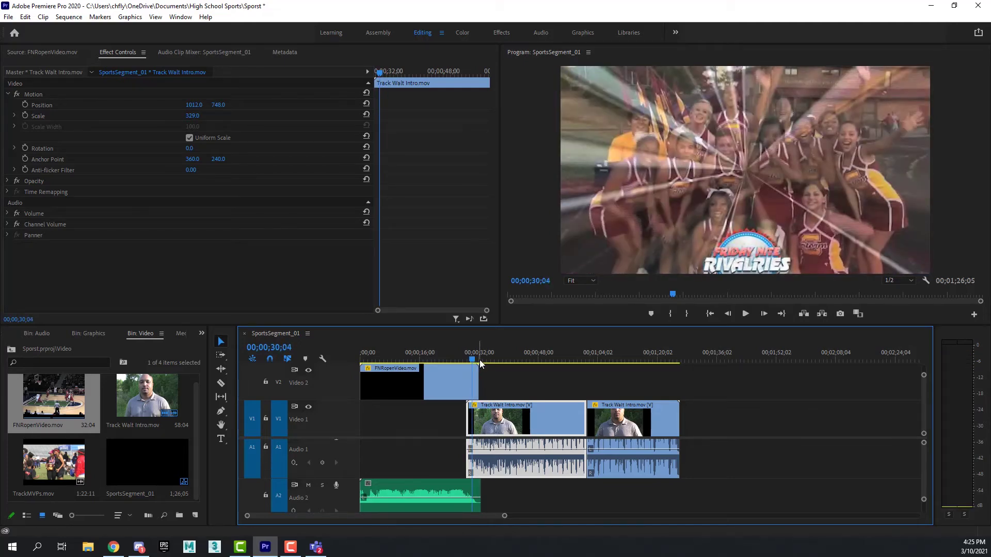
{"action": "left_click", "coordinate": [474, 372]}
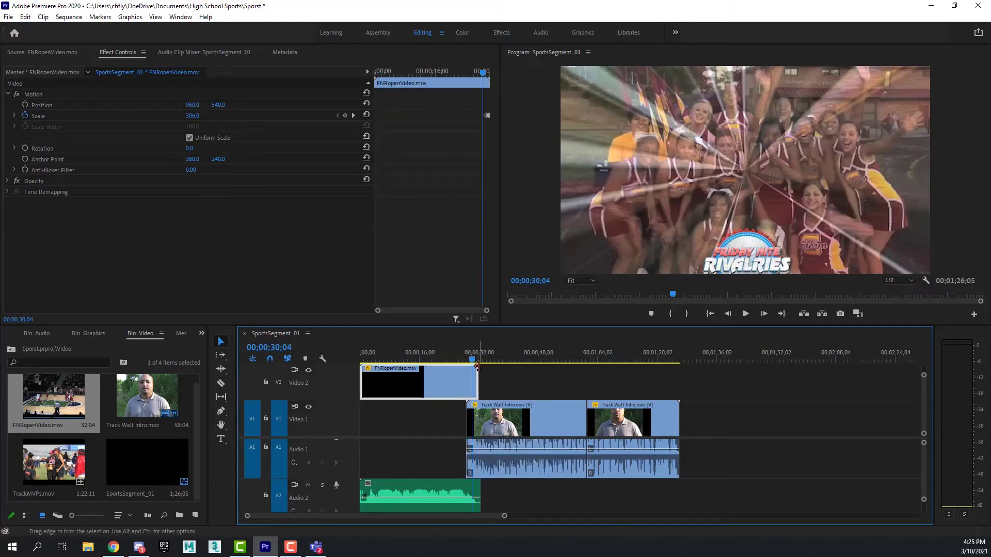
{"action": "left_click", "coordinate": [470, 311]}
{"action": "key", "text": "equal"}
{"action": "key", "text": "equal"}
{"action": "left_click_drag", "start_coordinate": [457, 310], "coordinate": [459, 310]}
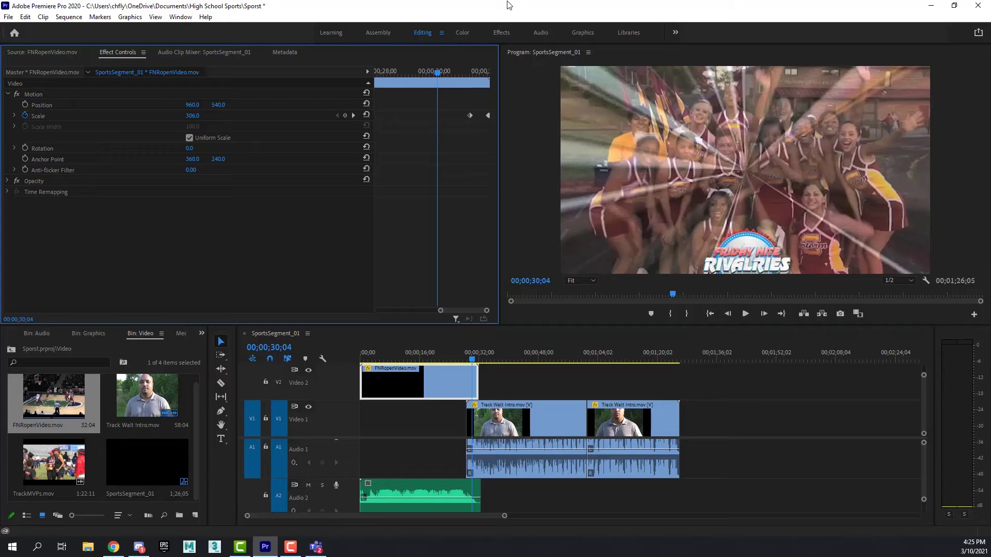
{"action": "left_click_drag", "start_coordinate": [436, 70], "coordinate": [470, 72]}
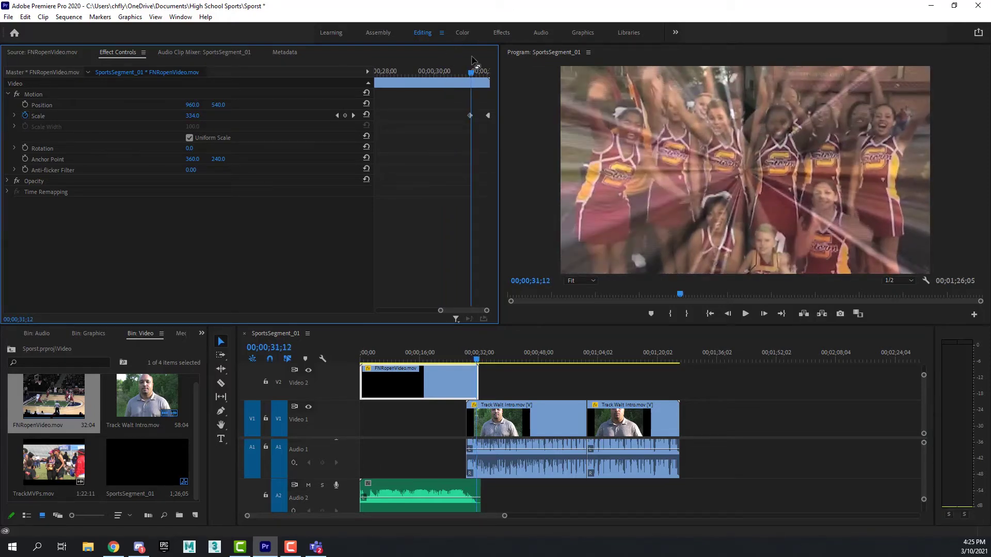
{"action": "key", "text": "Left"}
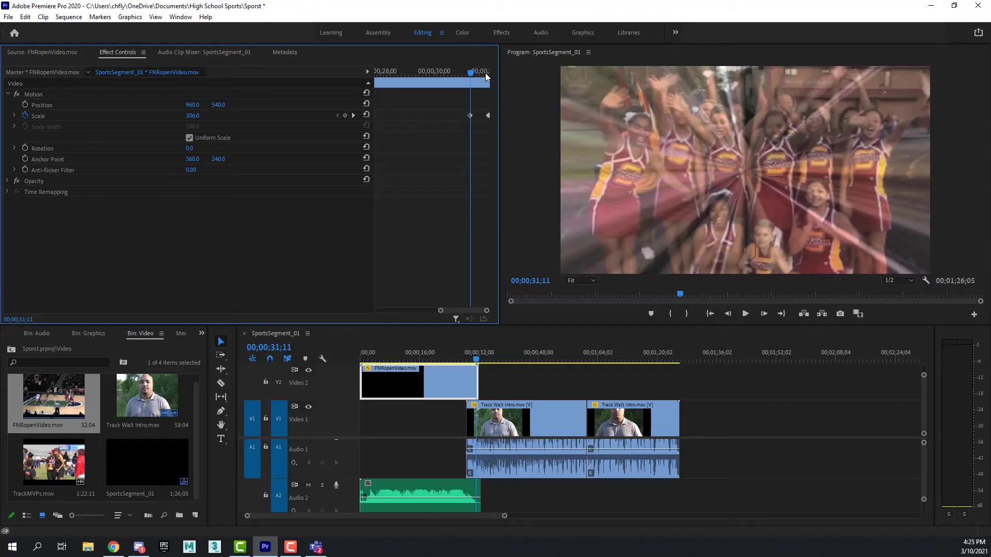
Hide Video 2, set the first intro clip's Scale to 658, and start Scale keyframing at 00;00;31;11
{"action": "left_click", "coordinate": [491, 416]}
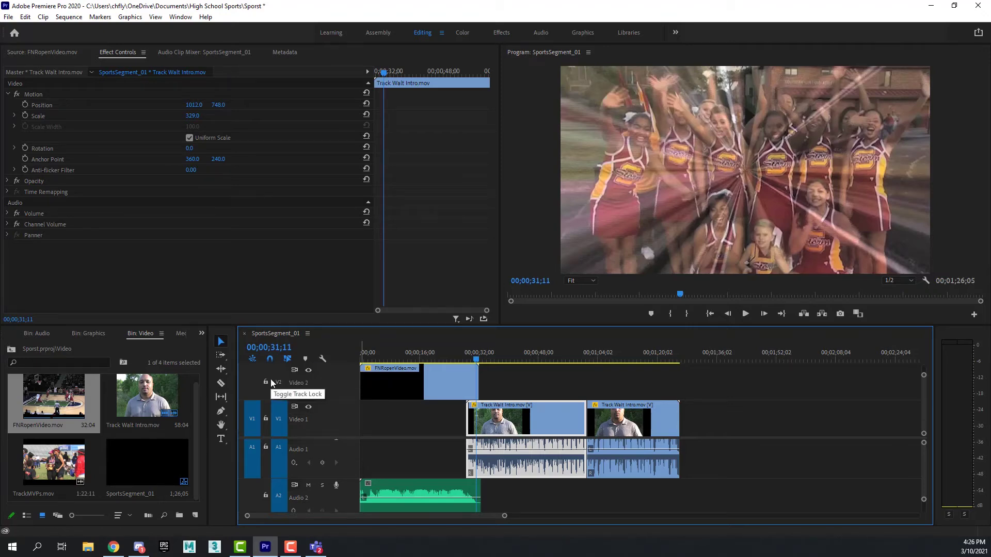
{"action": "left_click", "coordinate": [309, 370]}
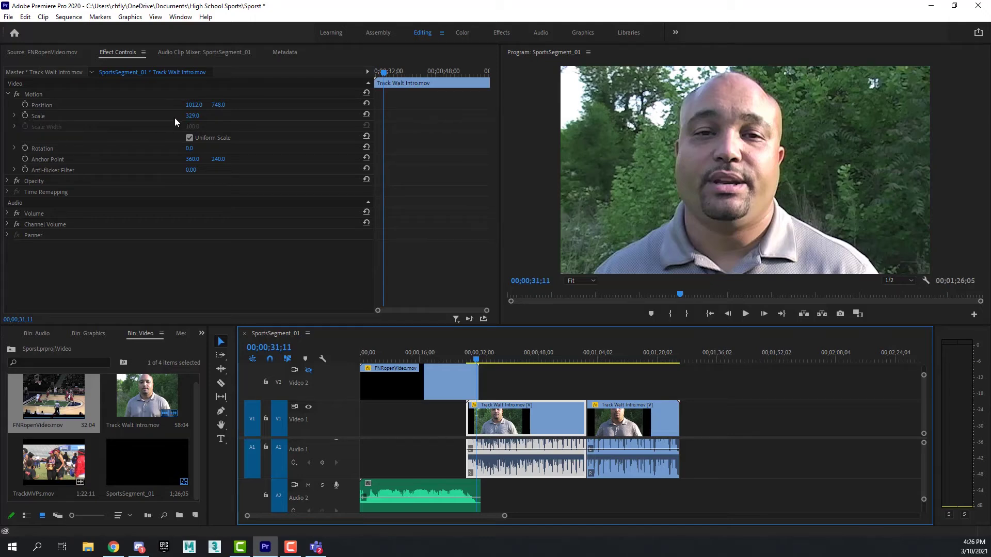
{"action": "left_click", "coordinate": [189, 119]}
{"action": "mouse_move", "coordinate": [189, 119]}
{"action": "left_mouse_down"}
{"action": "mouse_move", "coordinate": [247, 119]}
{"action": "mouse_move", "coordinate": [193, 120]}
{"action": "left_mouse_up"}
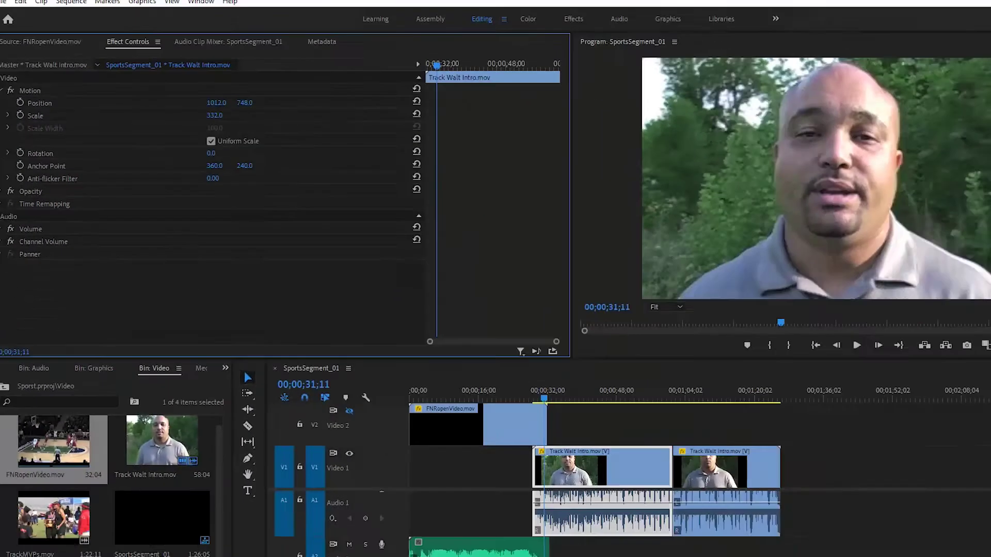
{"action": "left_click_drag", "start_coordinate": [360, 119], "coordinate": [519, 119]}
{"action": "left_click_drag", "start_coordinate": [192, 116], "coordinate": [223, 137]}
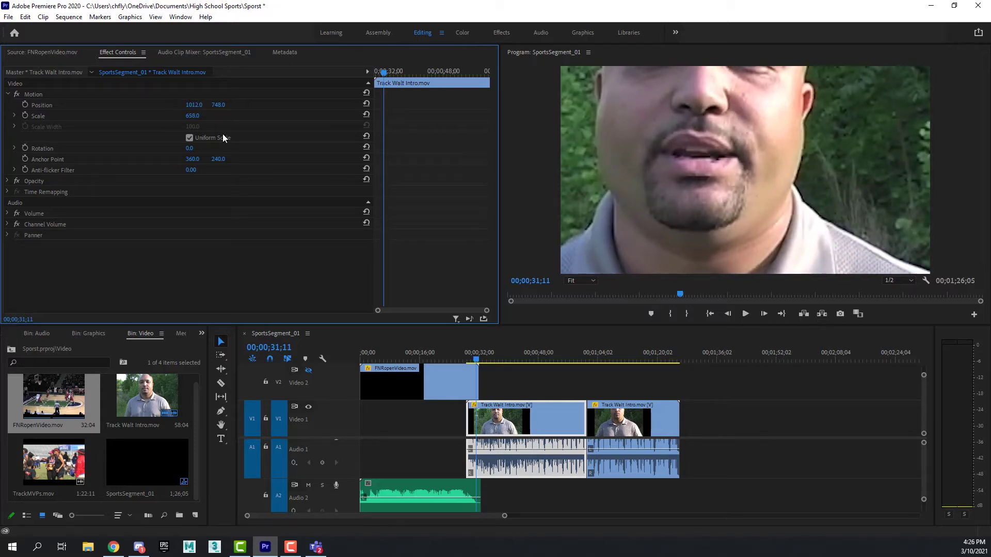
{"action": "left_click", "coordinate": [26, 116]}
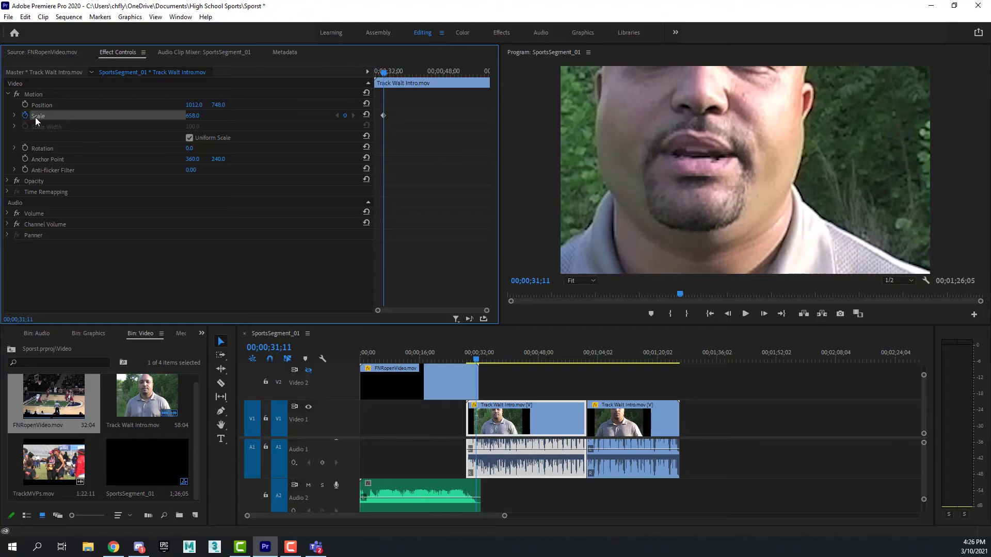
Turn the visibility of the Video 2 track back on and select FNRopenVideo.mov
{"action": "left_click_drag", "start_coordinate": [478, 358], "coordinate": [473, 358]}
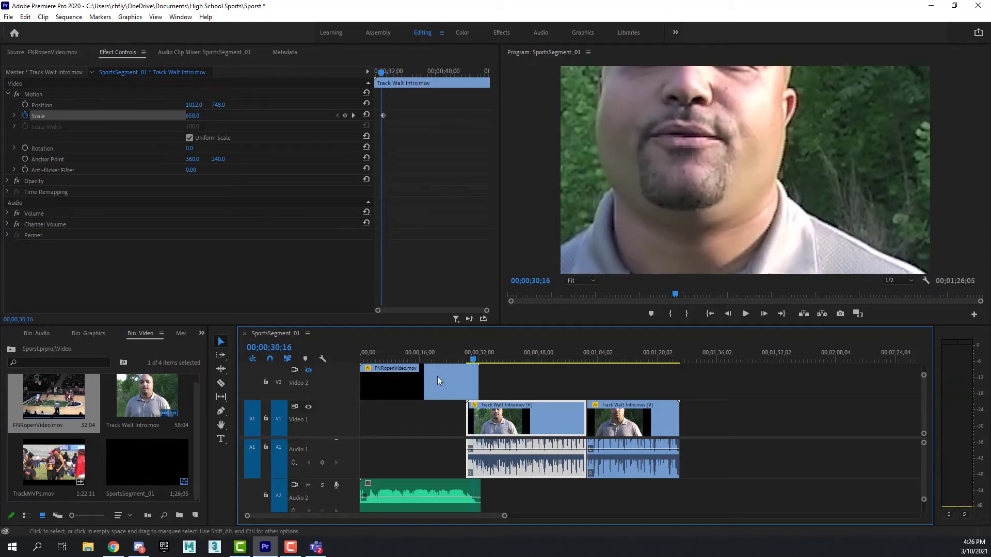
{"action": "left_click", "coordinate": [437, 381]}
{"action": "left_click", "coordinate": [308, 370]}
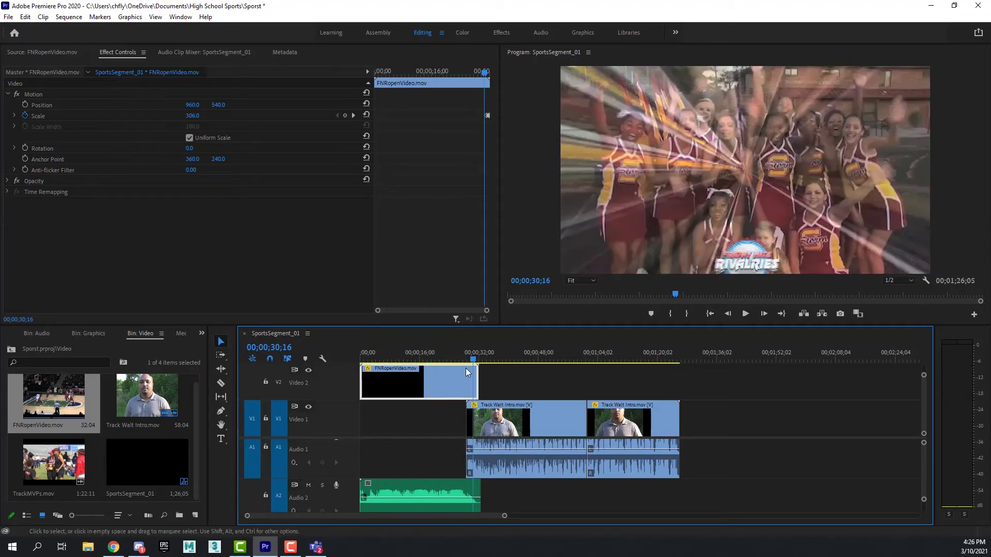
Add a second Scale keyframe of 329 to the first intro clip at 00;00;32;27
{"action": "left_click_drag", "start_coordinate": [475, 360], "coordinate": [483, 362]}
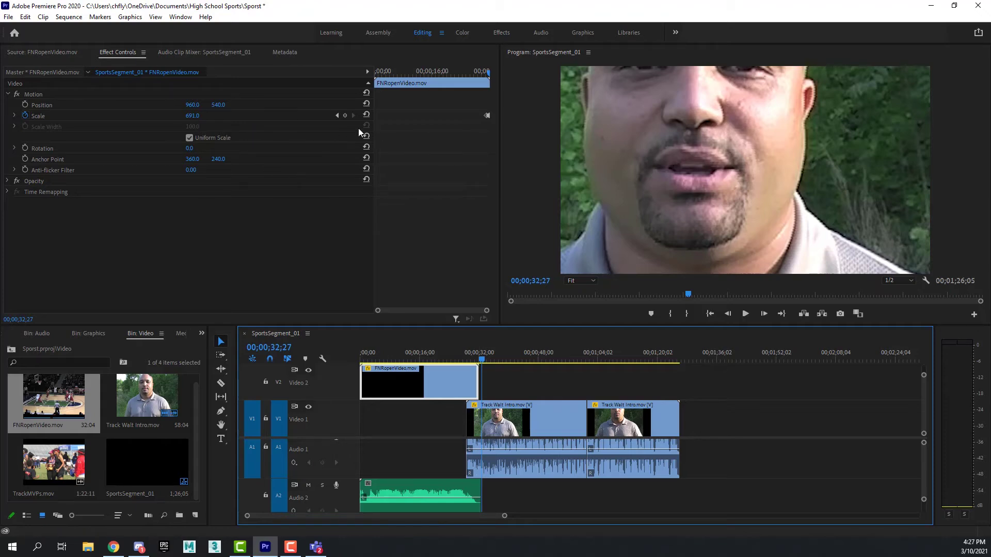
{"action": "left_click", "coordinate": [486, 310]}
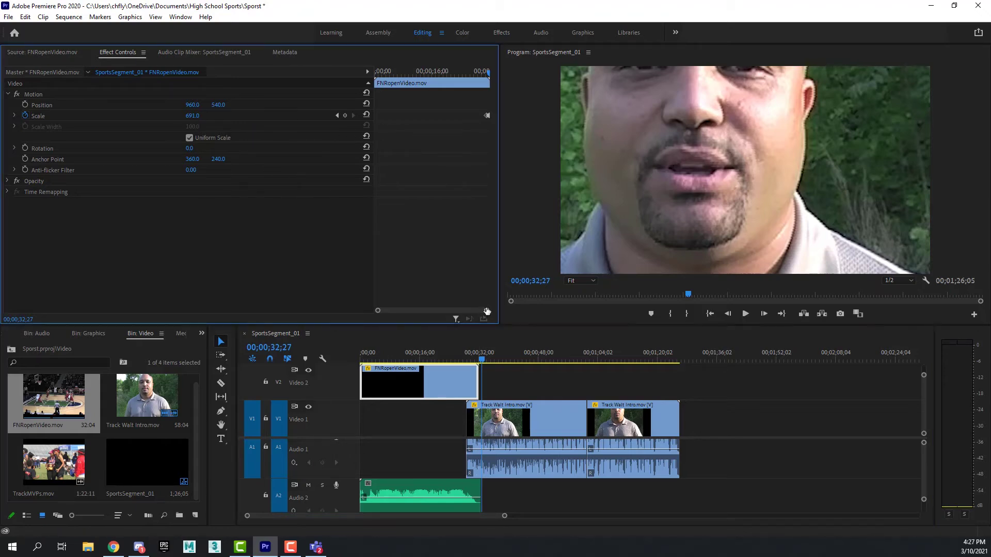
{"action": "left_click", "coordinate": [537, 410]}
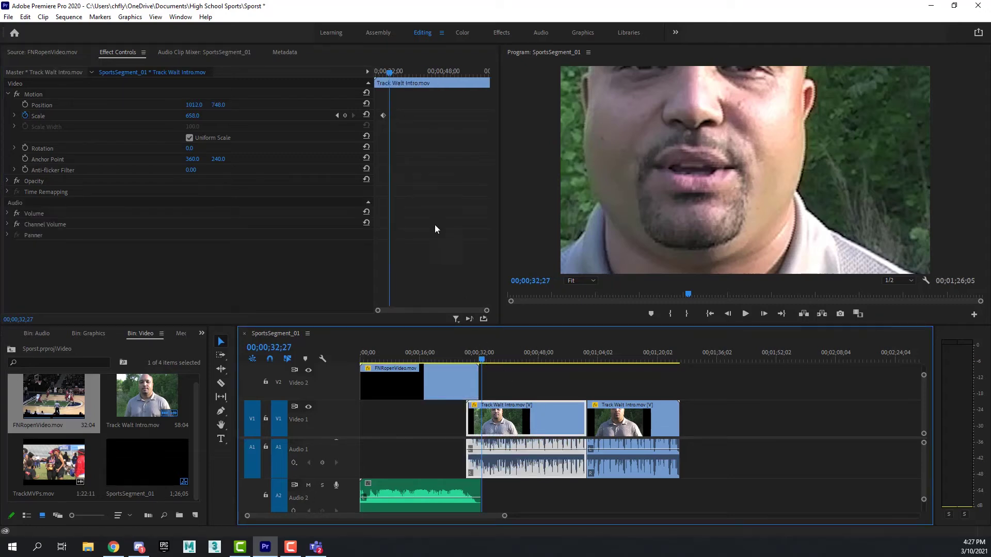
{"action": "mouse_move", "coordinate": [487, 311]}
{"action": "left_mouse_down"}
{"action": "mouse_move", "coordinate": [463, 315]}
{"action": "mouse_move", "coordinate": [524, 314]}
{"action": "mouse_move", "coordinate": [470, 316]}
{"action": "left_mouse_up"}
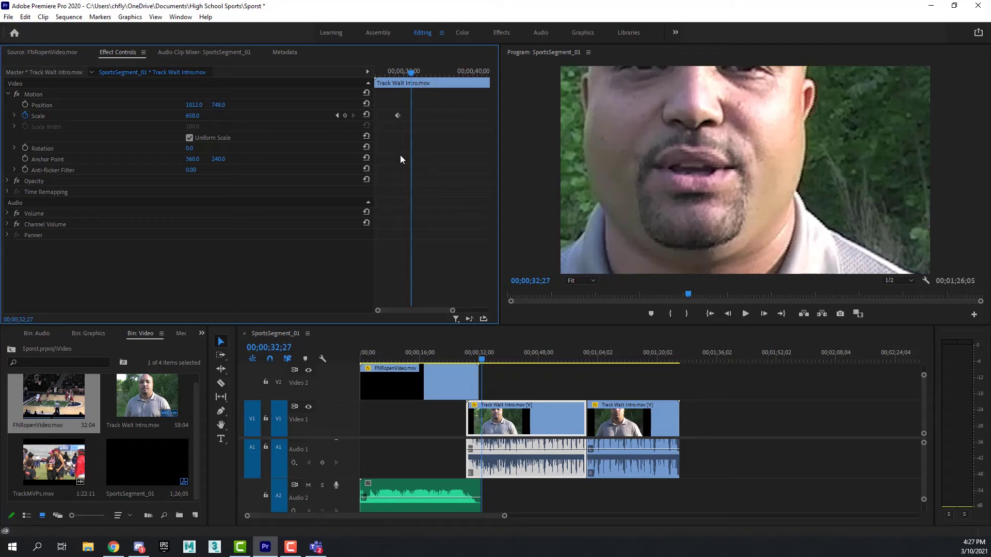
{"action": "left_click", "coordinate": [195, 117]}
{"action": "type", "text": "329"}
{"action": "key", "text": "Return"}
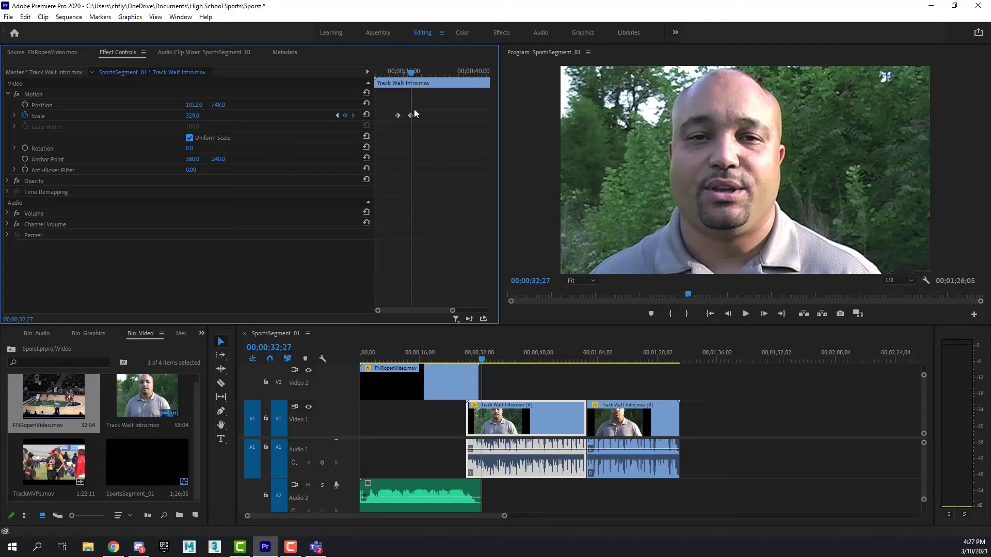
Play the transition from the opening video into the first intro clip, starting at 00;00;30;25
{"action": "left_click_drag", "start_coordinate": [417, 72], "coordinate": [398, 71]}
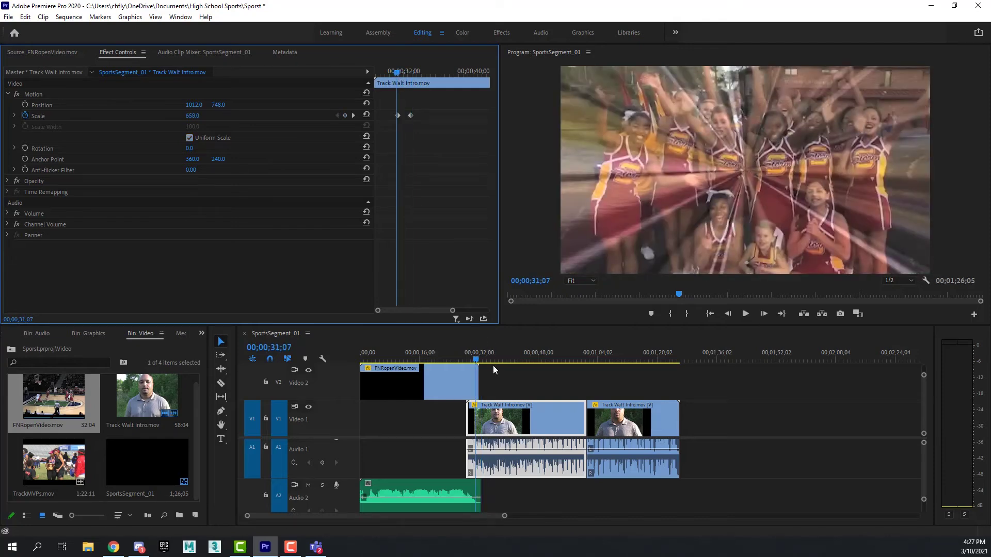
{"action": "left_click_drag", "start_coordinate": [478, 358], "coordinate": [474, 358]}
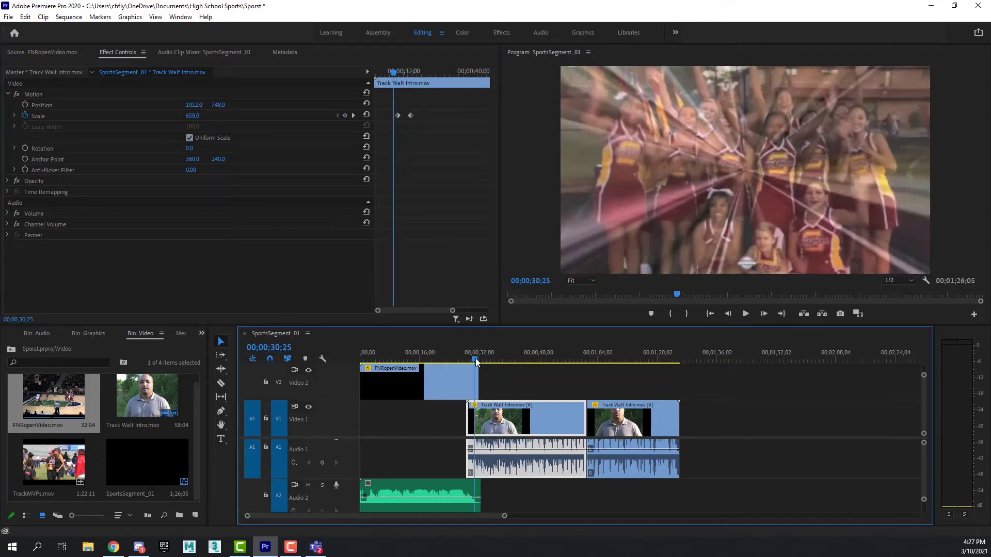
{"action": "key", "text": "space"}
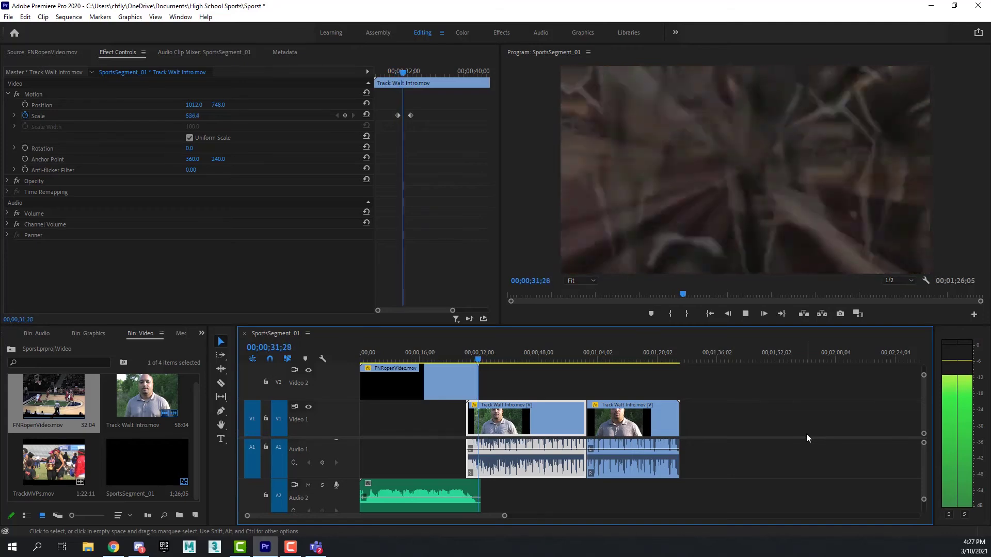
{"action": "key", "text": "space"}
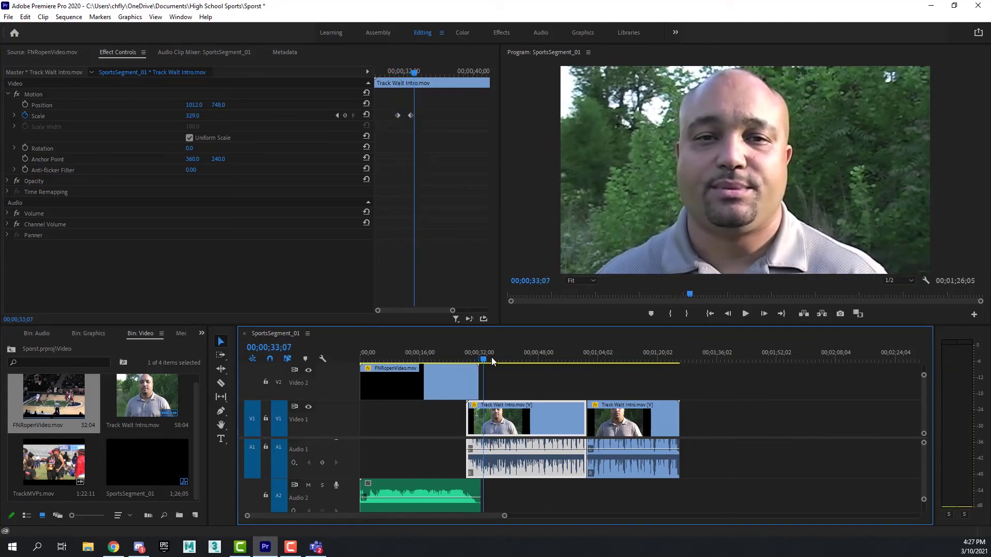
Try moving the intro clip's second Scale keyframe earlier, to about 00;00;32;02, and play the transition
{"action": "left_click", "coordinate": [474, 359]}
{"action": "left_click_drag", "start_coordinate": [474, 359], "coordinate": [474, 361]}
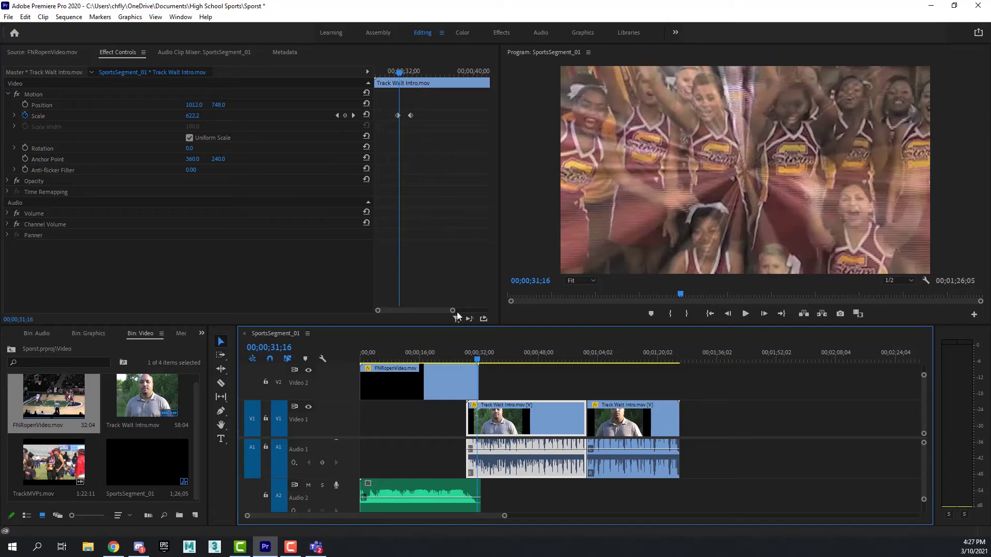
{"action": "left_click_drag", "start_coordinate": [451, 314], "coordinate": [443, 315]}
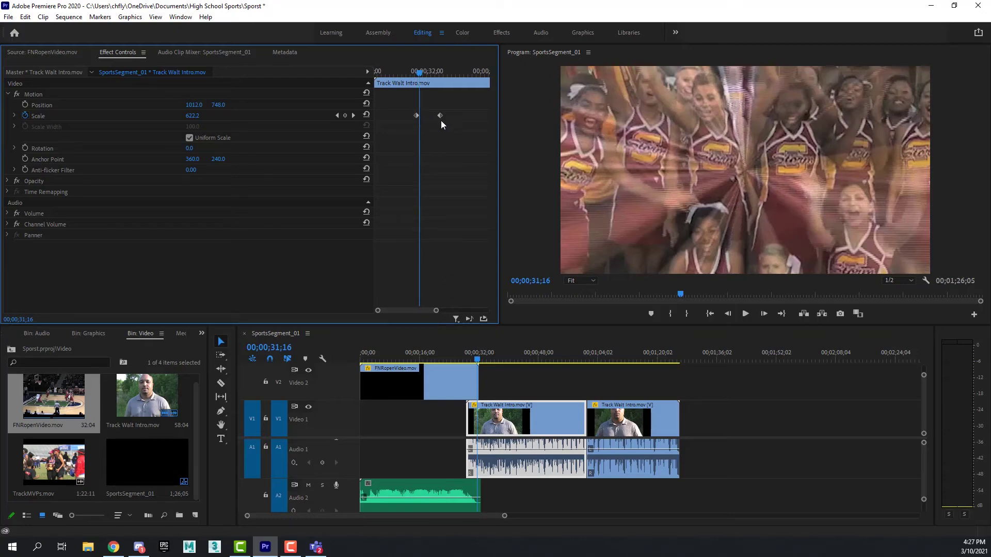
{"action": "left_click_drag", "start_coordinate": [440, 116], "coordinate": [428, 116]}
{"action": "key", "text": "space"}
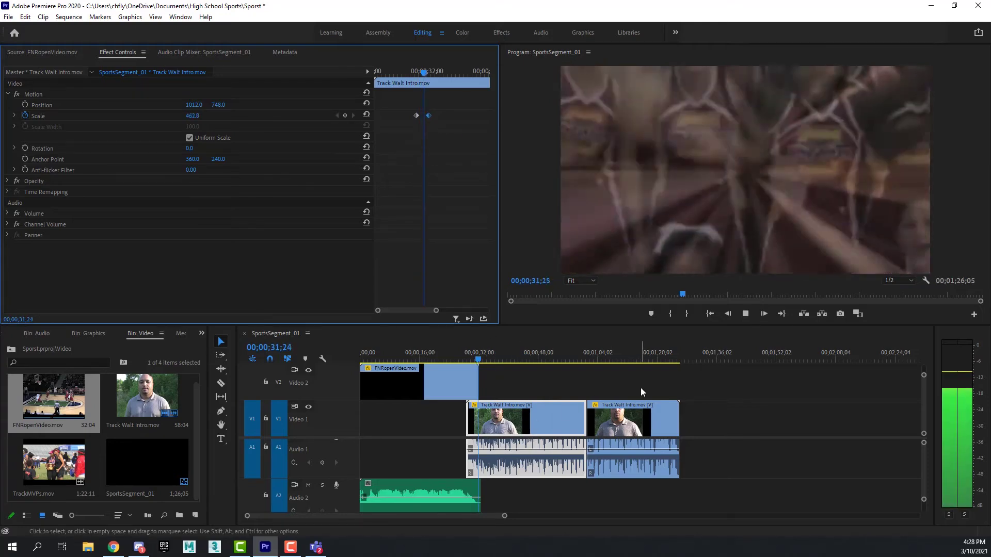
{"action": "key", "text": "space"}
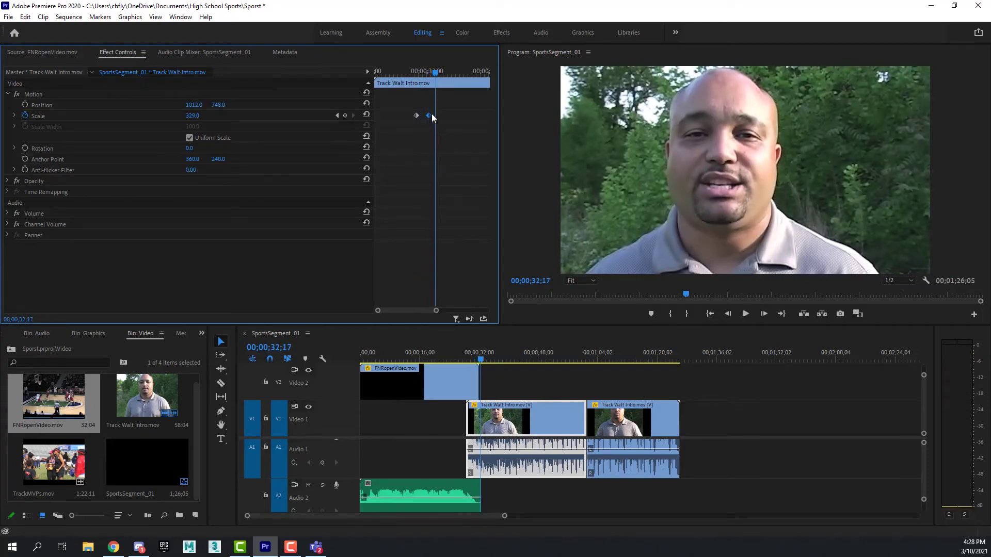
Try moving the intro clip's first Scale keyframe to about 00;00;32;01 and play the zoom-out
{"action": "mouse_move", "coordinate": [431, 113]}
{"action": "left_mouse_down"}
{"action": "mouse_move", "coordinate": [442, 114]}
{"action": "mouse_move", "coordinate": [426, 115]}
{"action": "left_mouse_up"}
{"action": "left_click_drag", "start_coordinate": [433, 73], "coordinate": [427, 73]}
{"action": "key", "text": "space"}
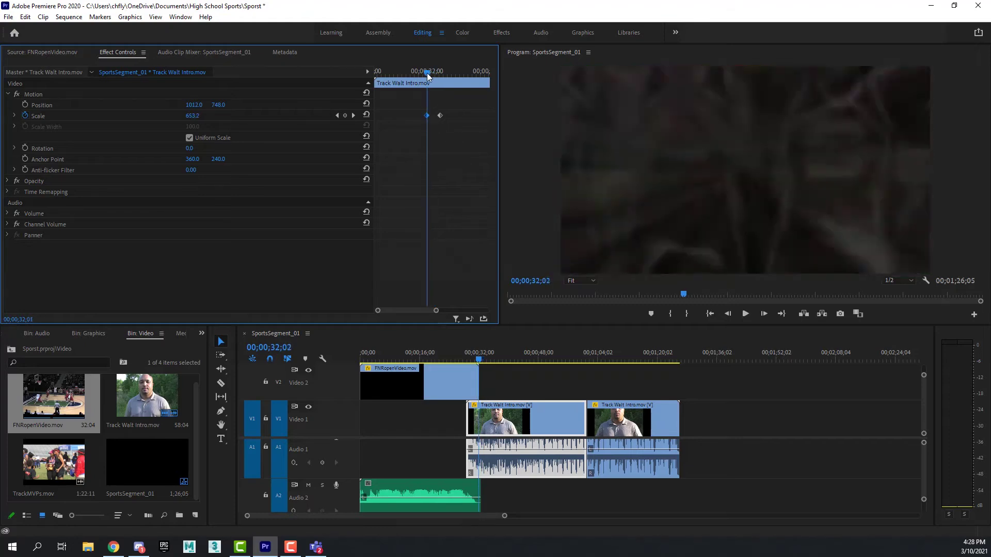
{"action": "key", "text": "space"}
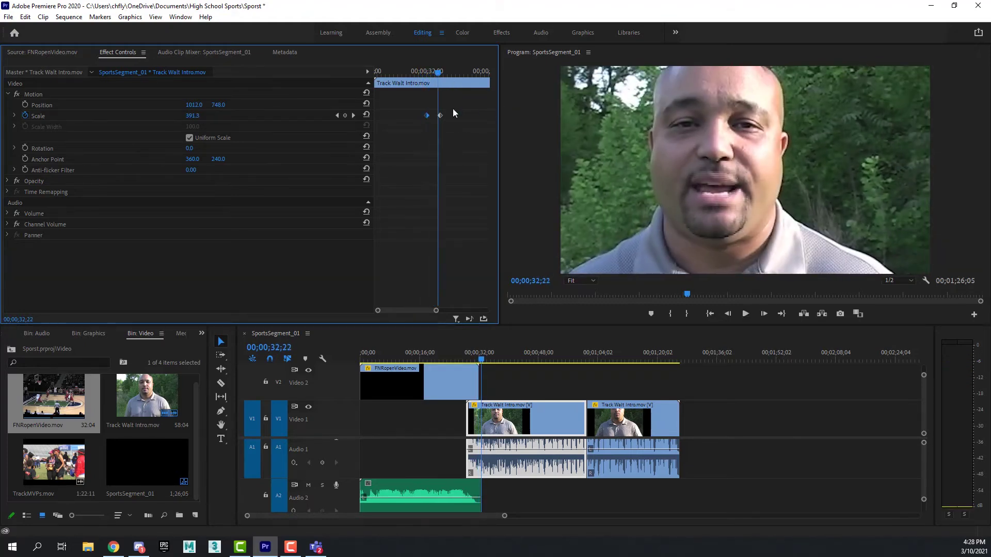
Move the intro clip's first Scale keyframe to about 00;00;32;10 and play the faster zoom-out
{"action": "left_click_drag", "start_coordinate": [426, 114], "coordinate": [432, 115]}
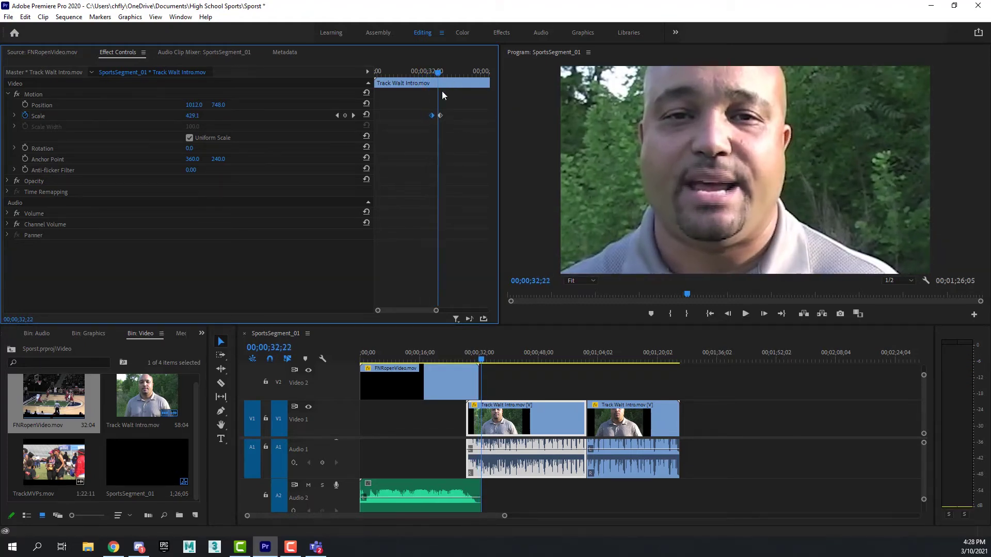
{"action": "left_click_drag", "start_coordinate": [436, 73], "coordinate": [419, 75]}
{"action": "key", "text": "space"}
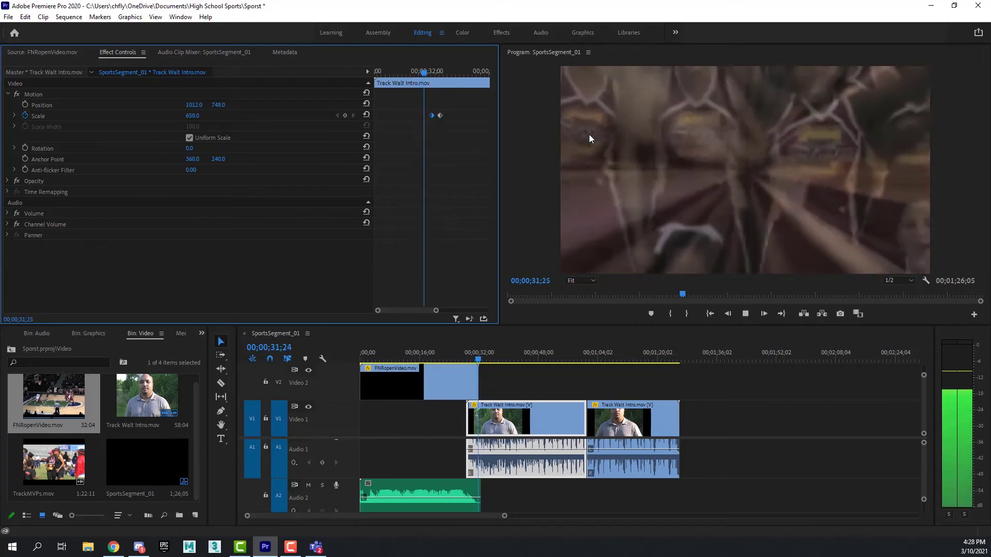
{"action": "key", "text": "space"}
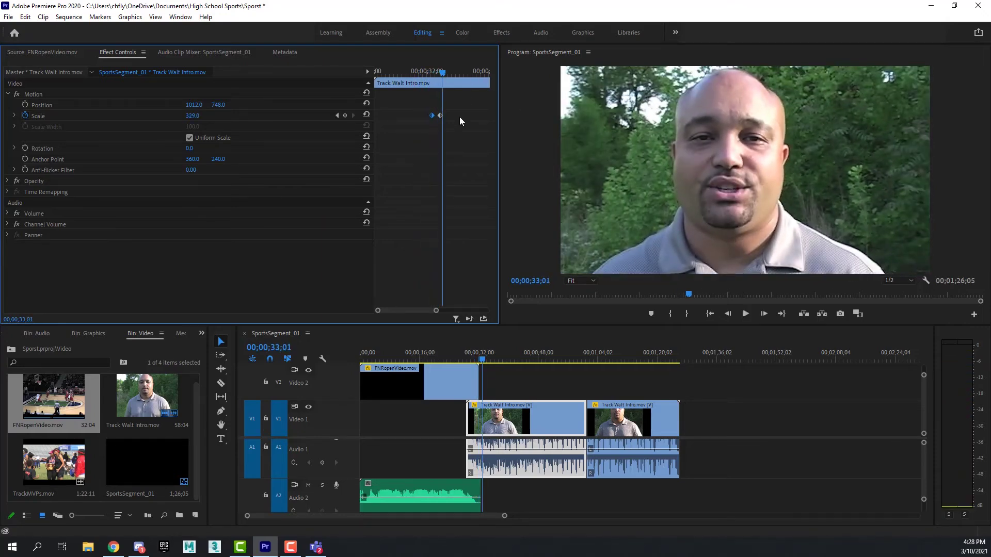
Shift both Scale keyframes of the intro clip earlier, to about 00;00;32;01 and 00;00;32;17, and play the transition
{"action": "left_click_drag", "start_coordinate": [441, 117], "coordinate": [436, 116]}
{"action": "left_click_drag", "start_coordinate": [445, 72], "coordinate": [426, 76]}
{"action": "key", "text": "space"}
{"action": "key", "text": "space"}
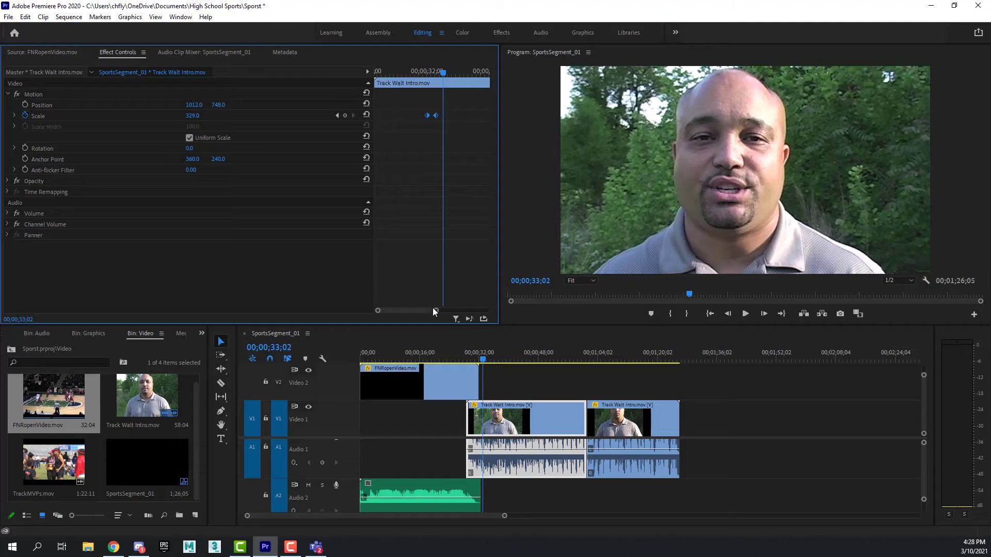
Review the Scale keyframes of FNRopenVideo.mov and the first intro clip over their full lengths, with the playhead at 00;00;30;25
{"action": "left_click_drag", "start_coordinate": [436, 313], "coordinate": [505, 308]}
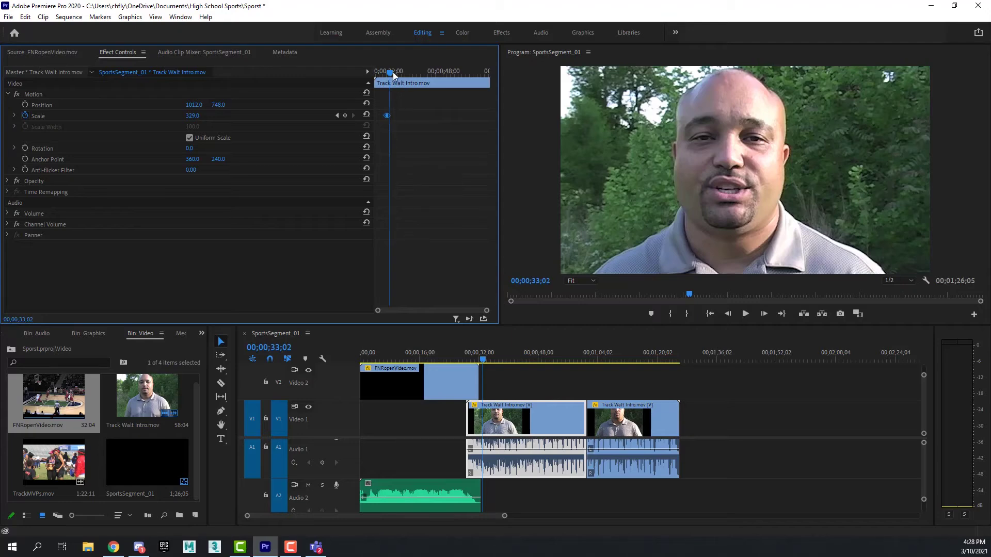
{"action": "left_click_drag", "start_coordinate": [393, 76], "coordinate": [388, 76]}
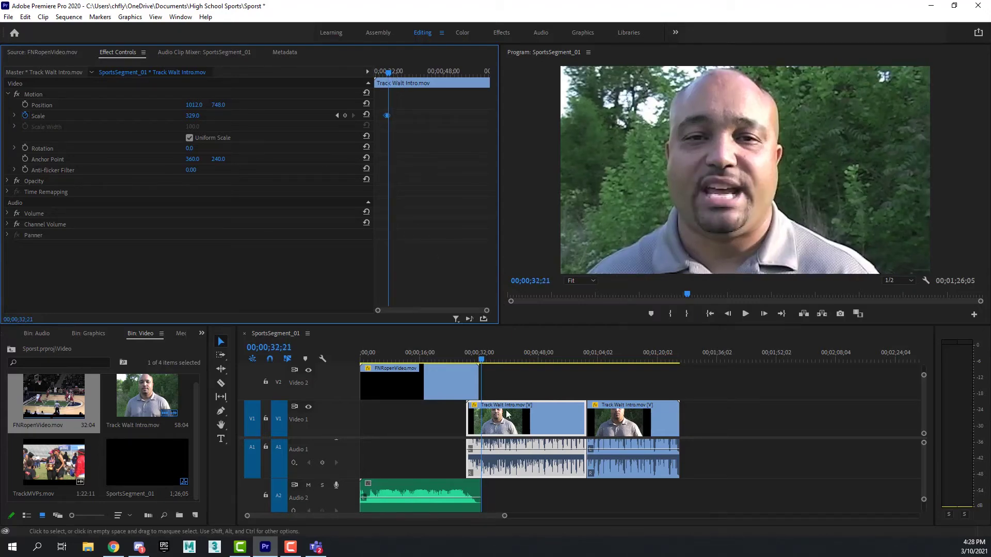
{"action": "left_click", "coordinate": [465, 383]}
{"action": "left_click", "coordinate": [474, 356]}
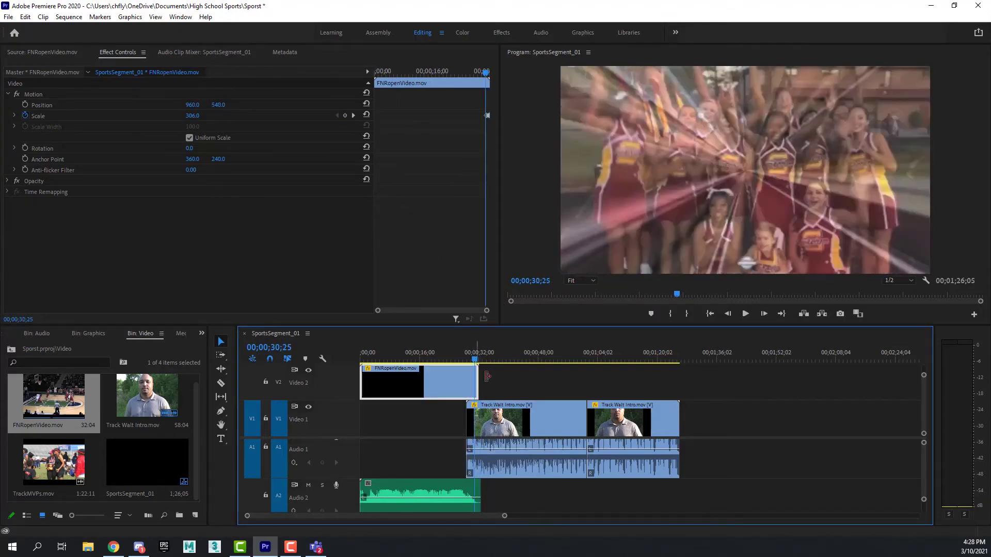
{"action": "left_click", "coordinate": [492, 420]}
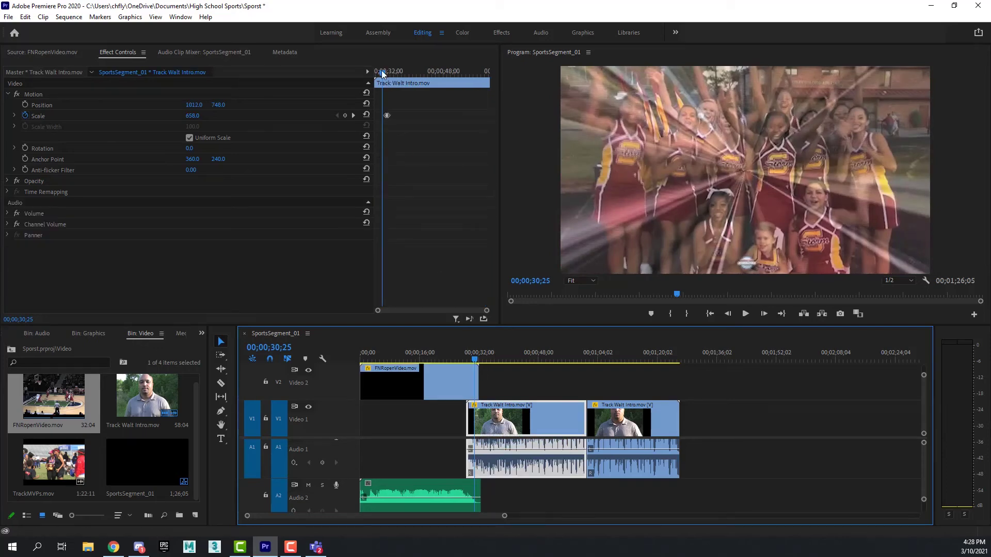
Step through the end of FNRopenVideo.mov frame by frame and park the playhead at 00;00;31;22
{"action": "left_click_drag", "start_coordinate": [383, 75], "coordinate": [385, 73]}
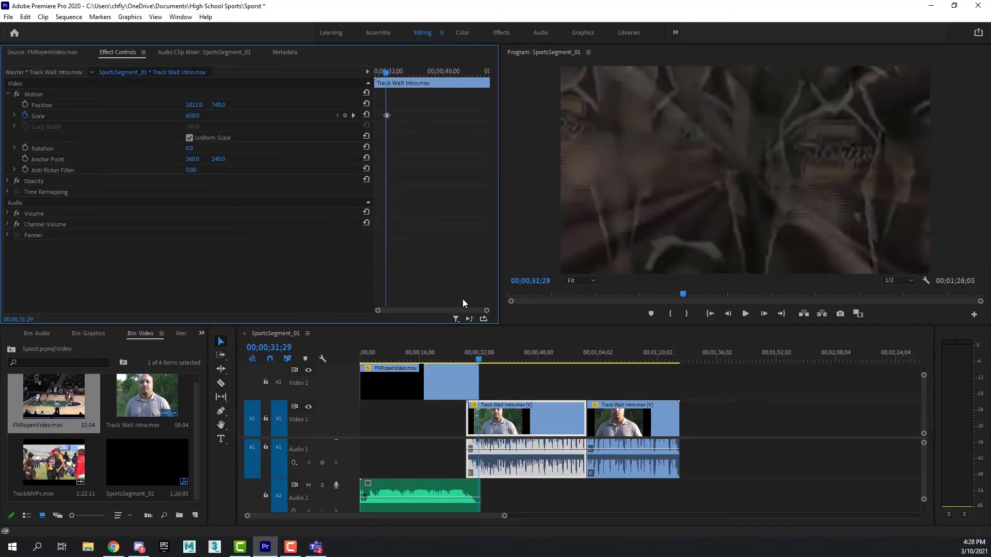
{"action": "left_click", "coordinate": [479, 360]}
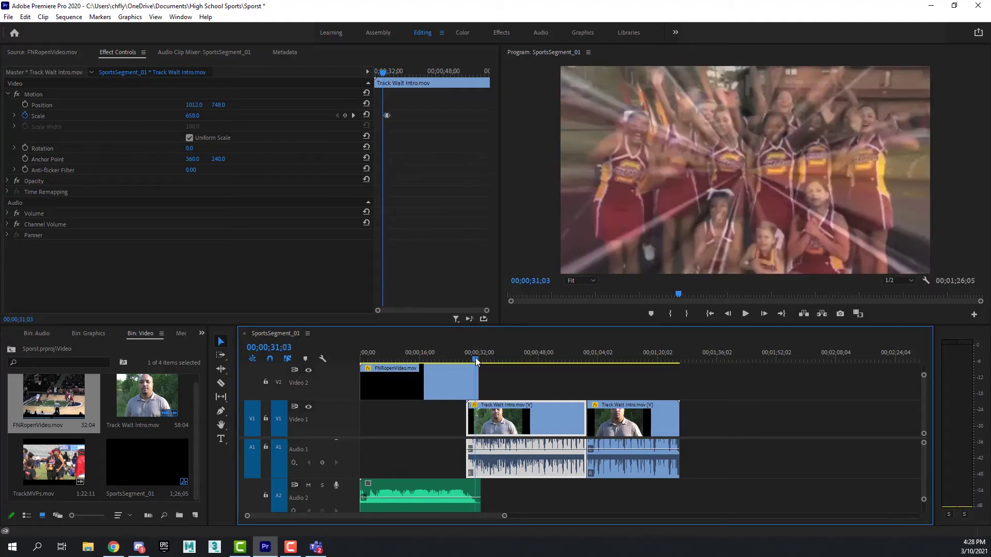
{"action": "left_click_drag", "start_coordinate": [478, 357], "coordinate": [477, 357]}
{"action": "left_click", "coordinate": [469, 382]}
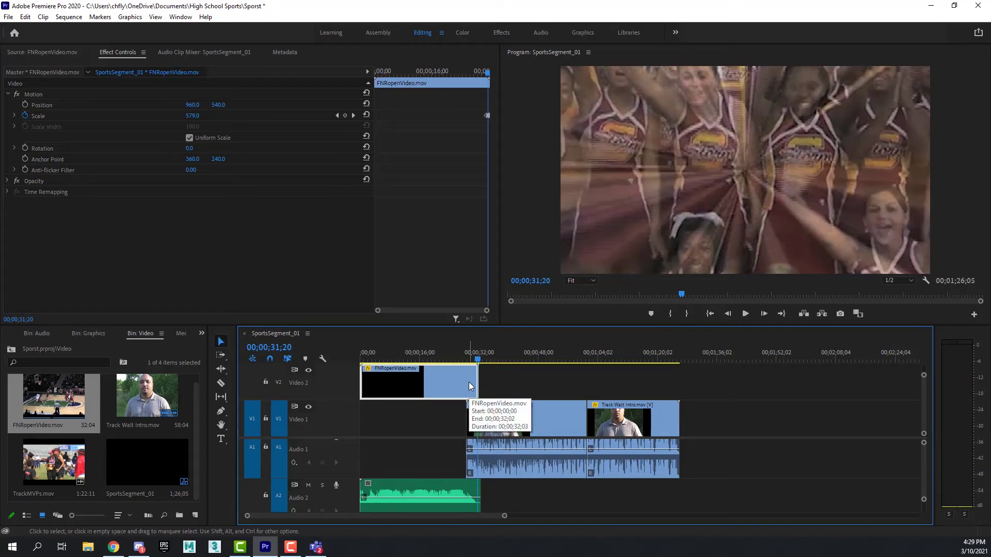
{"action": "key", "text": "Left"}
{"action": "key", "text": "Left"}
{"action": "key", "text": "Left"}
{"action": "key", "text": "Left"}
{"action": "key", "text": "Left"}
{"action": "key", "text": "Left"}
{"action": "key", "text": "Left"}
{"action": "key", "text": "Left"}
{"action": "key", "text": "Left"}
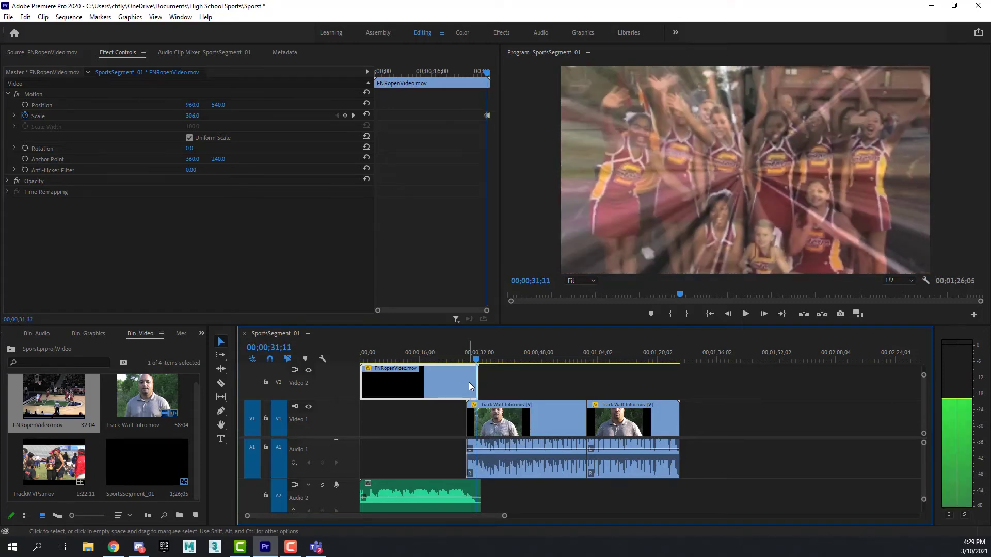
{"action": "key", "text": "Right"}
{"action": "key", "text": "Right"}
{"action": "key", "text": "Right"}
{"action": "key", "text": "Right"}
{"action": "key", "text": "Right"}
{"action": "key", "text": "Right"}
{"action": "key", "text": "Right"}
{"action": "key", "text": "Right"}
{"action": "key", "text": "Right"}
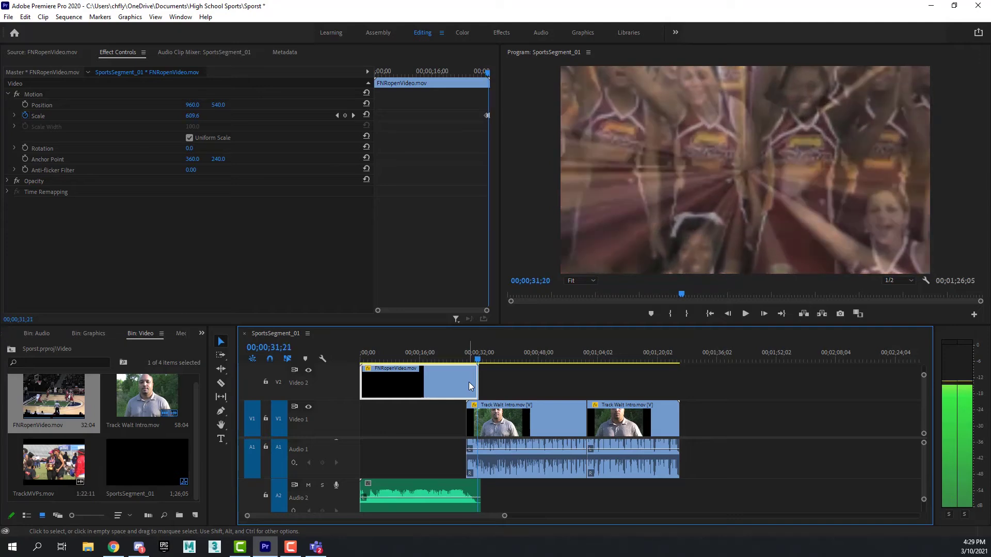
{"action": "key", "text": "Right"}
{"action": "key", "text": "Right"}
{"action": "key", "text": "Right"}
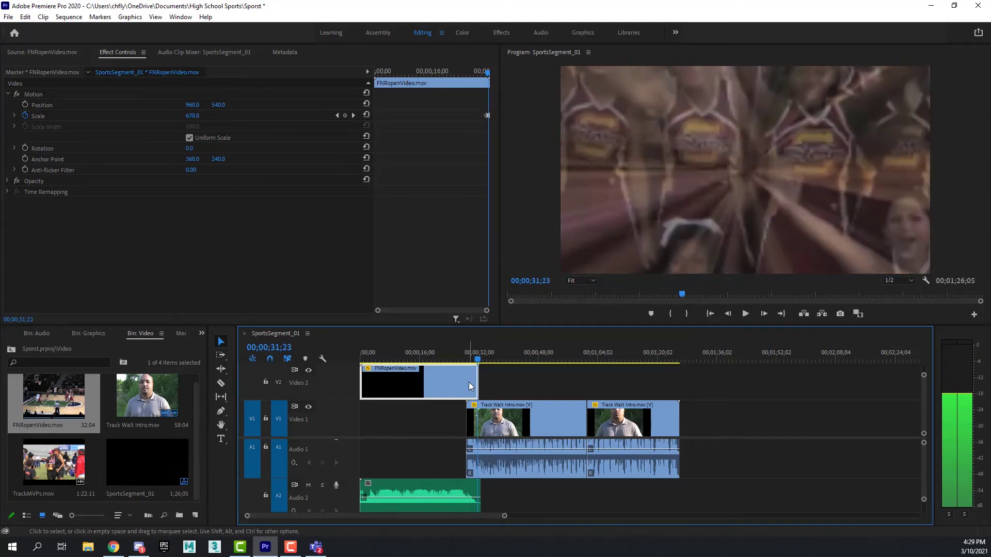
{"action": "key", "text": "Left"}
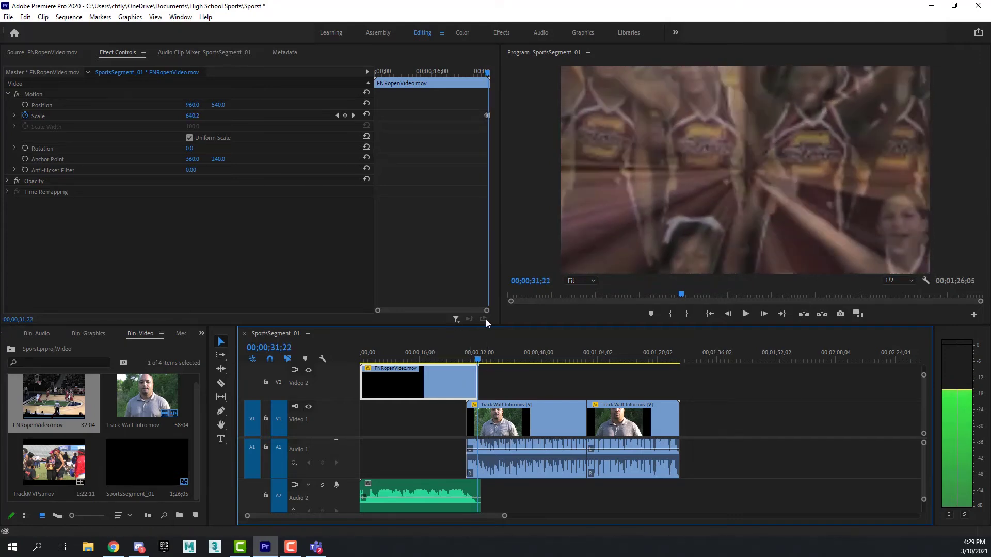
Fade out FNRopenVideo.mov with Opacity keyframes of 100% at 00;00;31;22 and 0% at 00;00;32;00, and play the fade
{"action": "left_click_drag", "start_coordinate": [485, 311], "coordinate": [451, 313]}
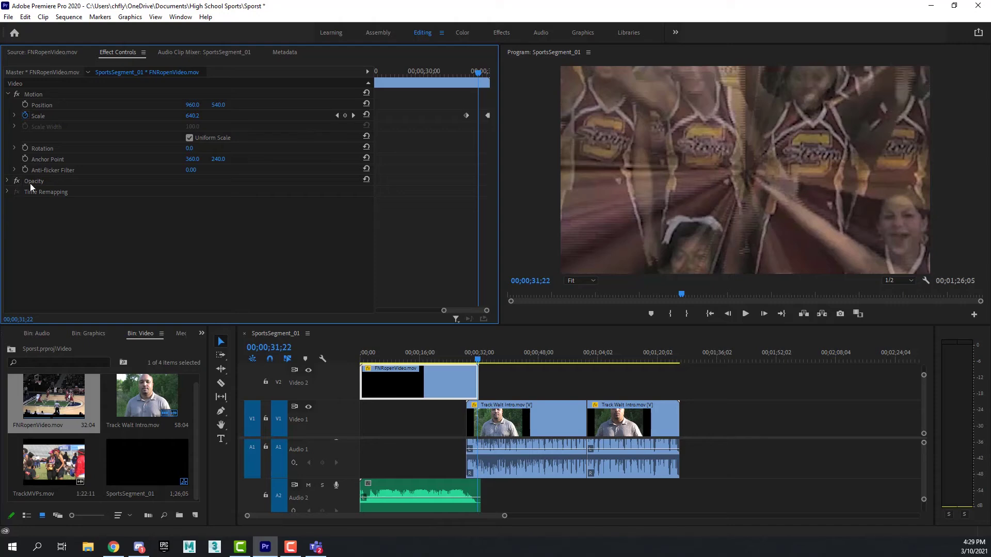
{"action": "left_click", "coordinate": [8, 181]}
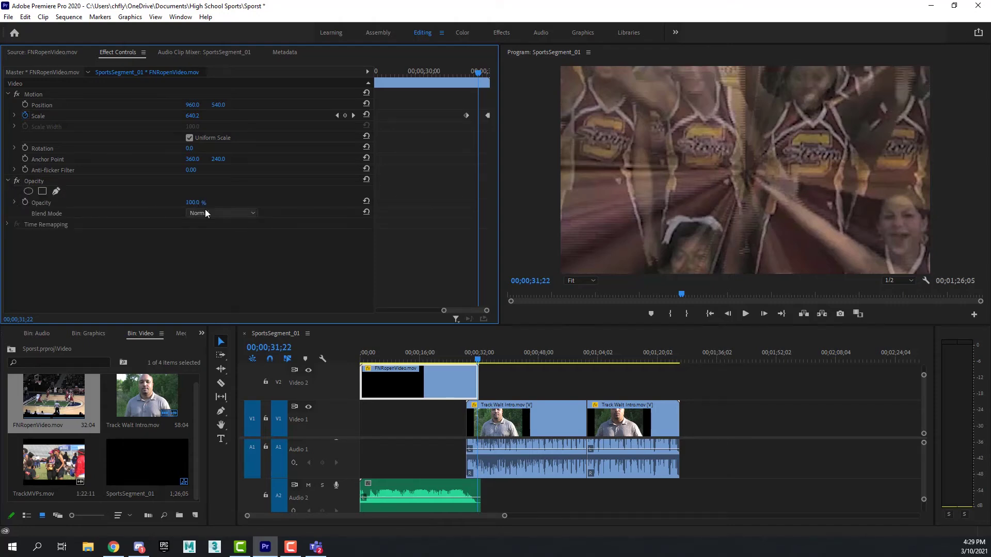
{"action": "left_click", "coordinate": [24, 201]}
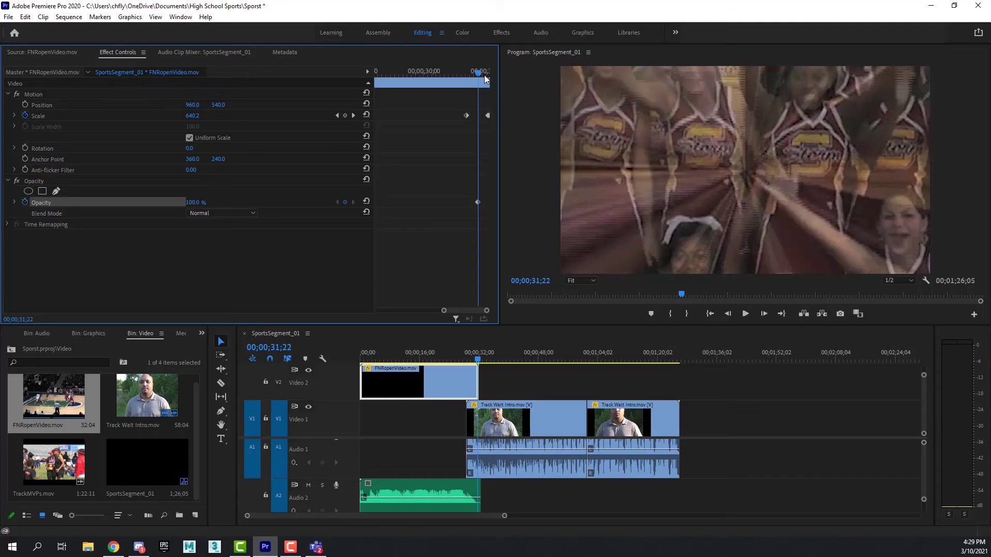
{"action": "left_click_drag", "start_coordinate": [477, 72], "coordinate": [485, 75]}
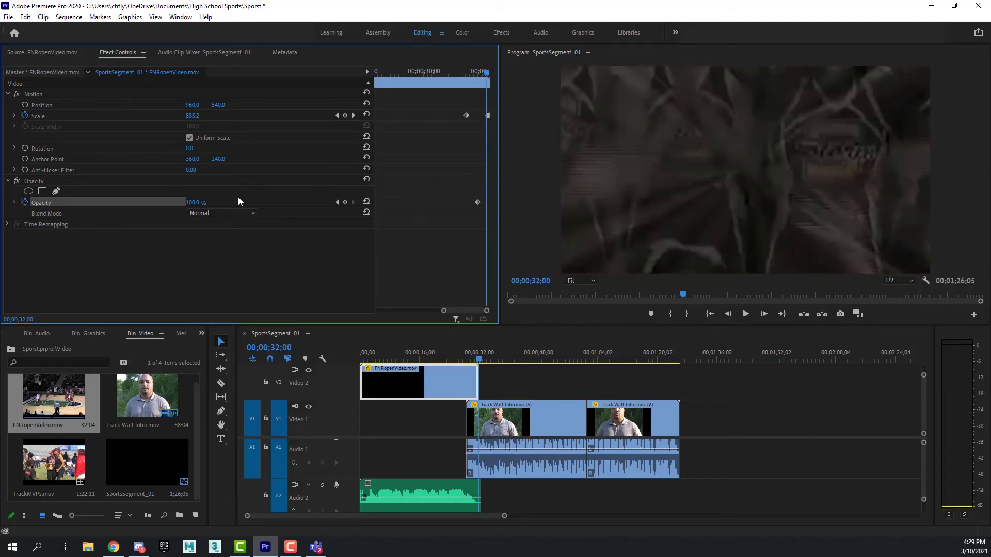
{"action": "left_click", "coordinate": [190, 203]}
{"action": "type", "text": "0"}
{"action": "key", "text": "Return"}
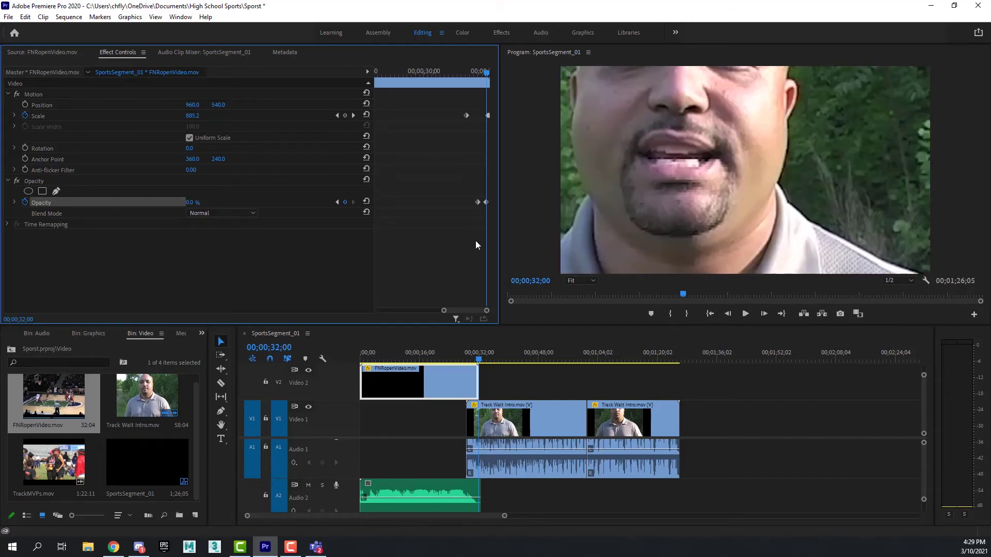
{"action": "left_click", "coordinate": [475, 360]}
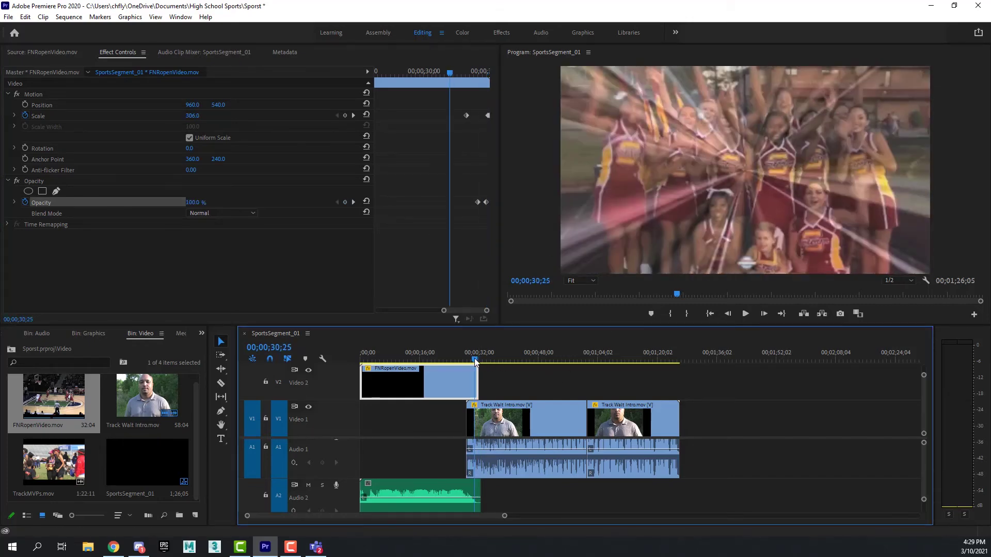
{"action": "key", "text": "space"}
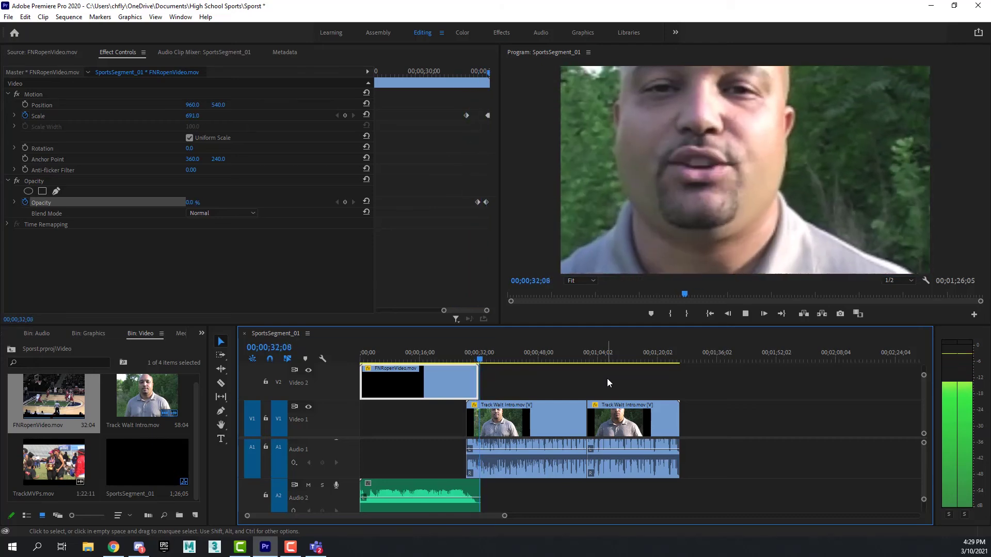
{"action": "key", "text": "space"}
Shift both Scale keyframes of the first intro clip earlier, so the zoom-out starts just before 00;00;31;22, and play the transition
{"action": "left_click_drag", "start_coordinate": [479, 361], "coordinate": [478, 361]}
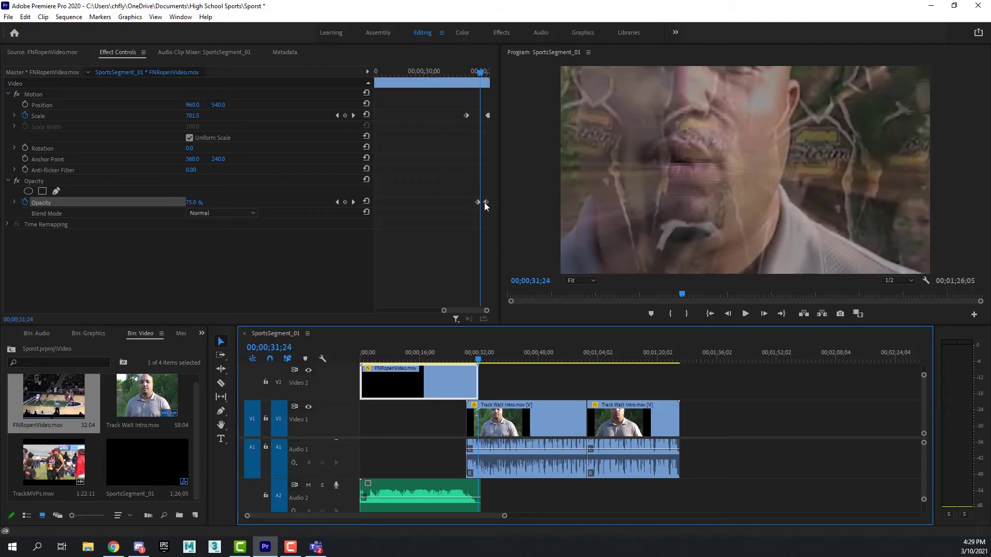
{"action": "left_click", "coordinate": [481, 72]}
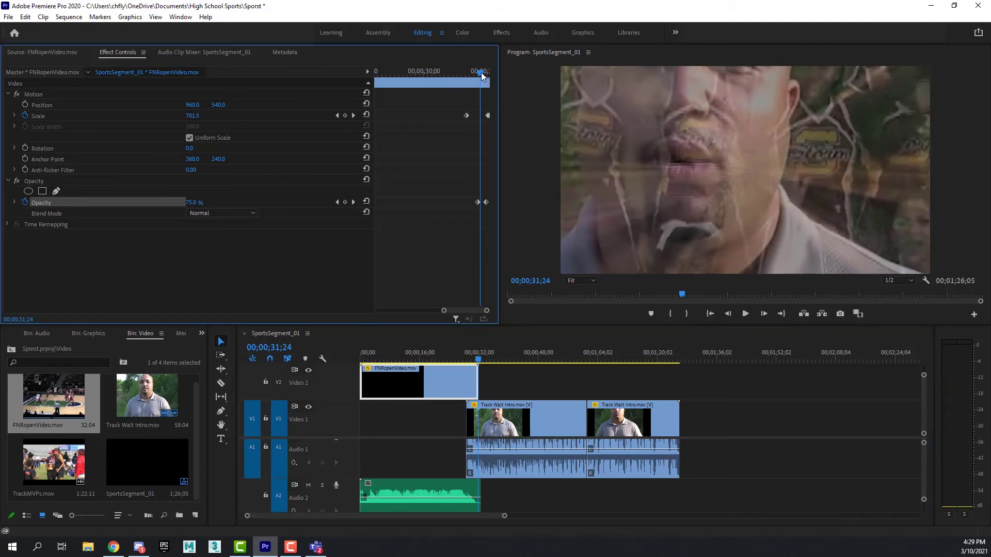
{"action": "left_click_drag", "start_coordinate": [481, 72], "coordinate": [479, 73]}
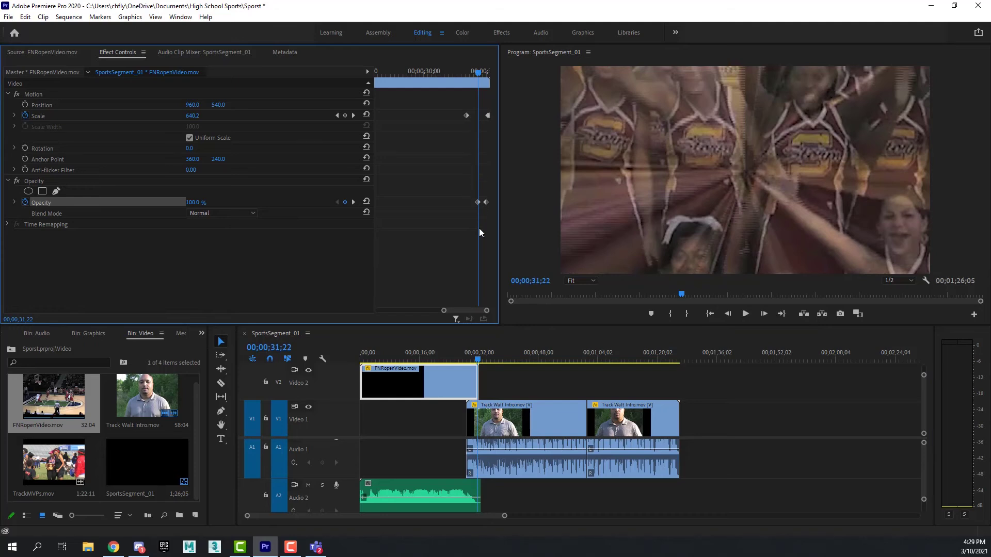
{"action": "left_click", "coordinate": [523, 416]}
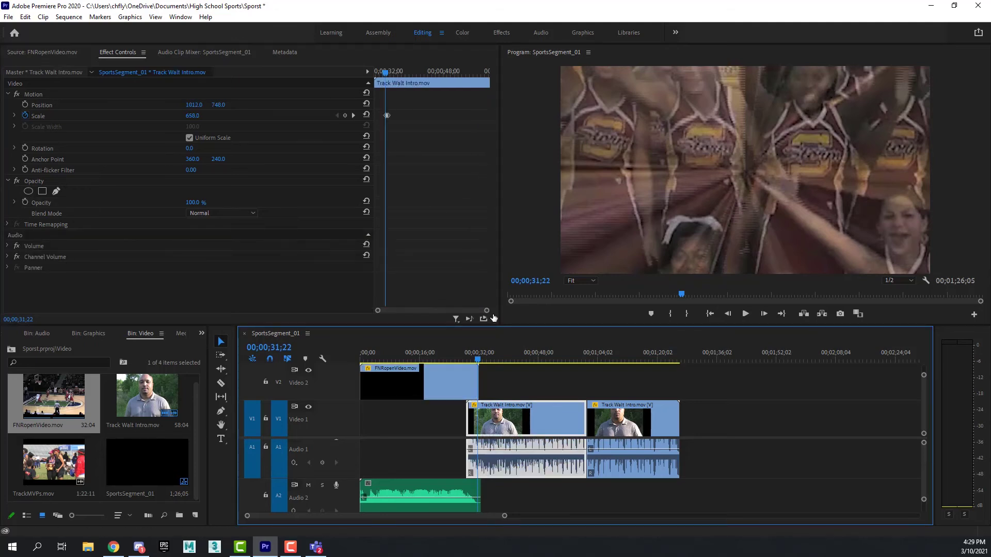
{"action": "left_click_drag", "start_coordinate": [487, 311], "coordinate": [460, 306]}
{"action": "left_click_drag", "start_coordinate": [460, 141], "coordinate": [439, 106]}
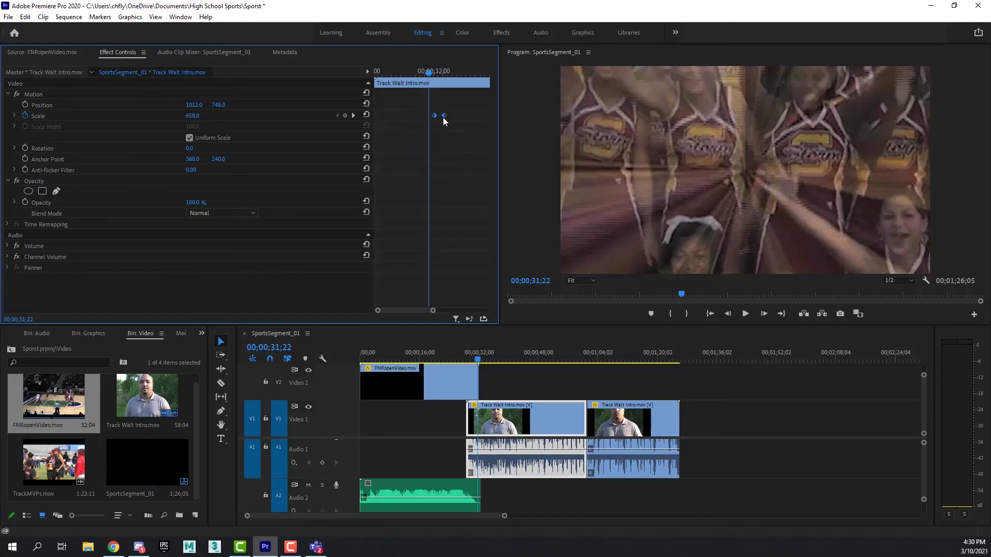
{"action": "left_click_drag", "start_coordinate": [443, 116], "coordinate": [438, 117]}
{"action": "key", "text": "space"}
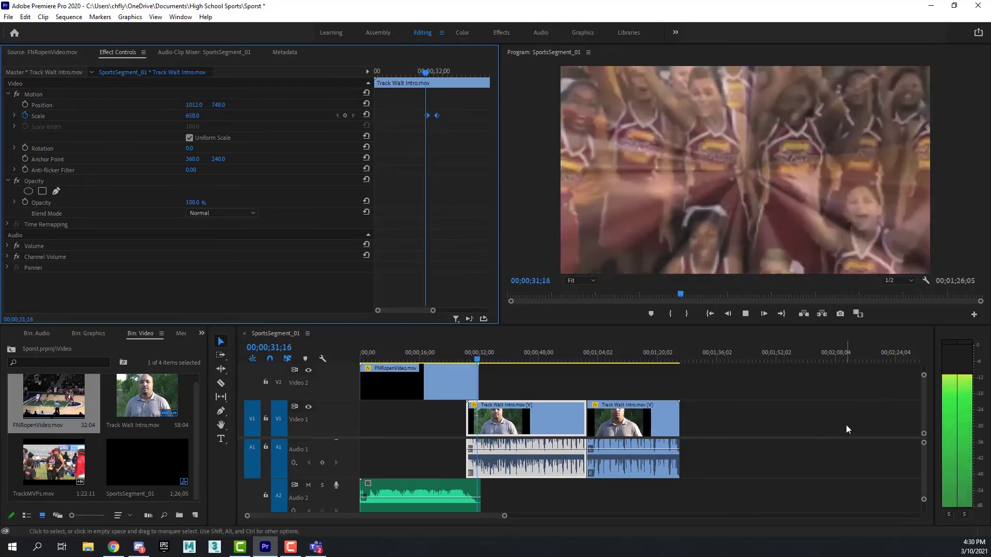
{"action": "key", "text": "space"}
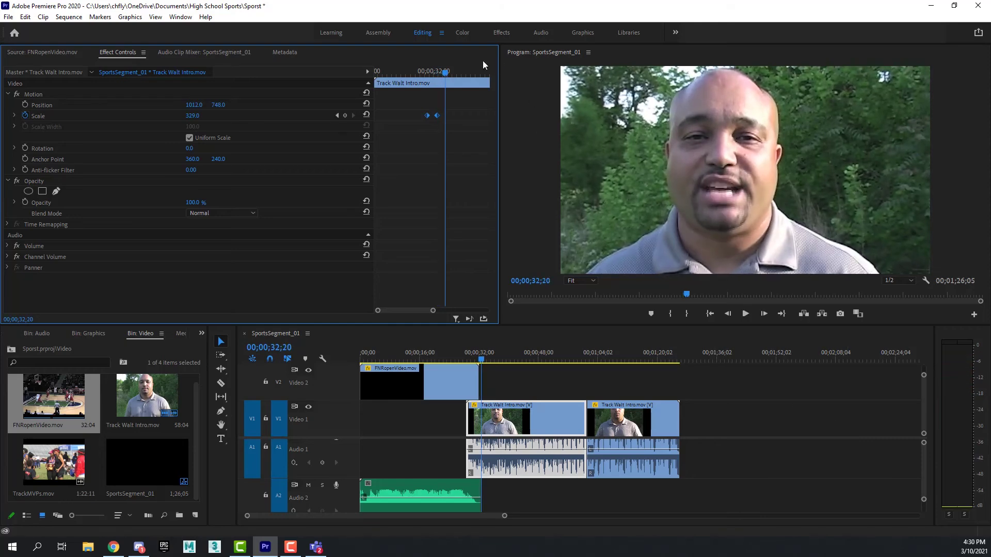
{"action": "left_click_drag", "start_coordinate": [447, 72], "coordinate": [438, 72]}
{"action": "key", "text": "space"}
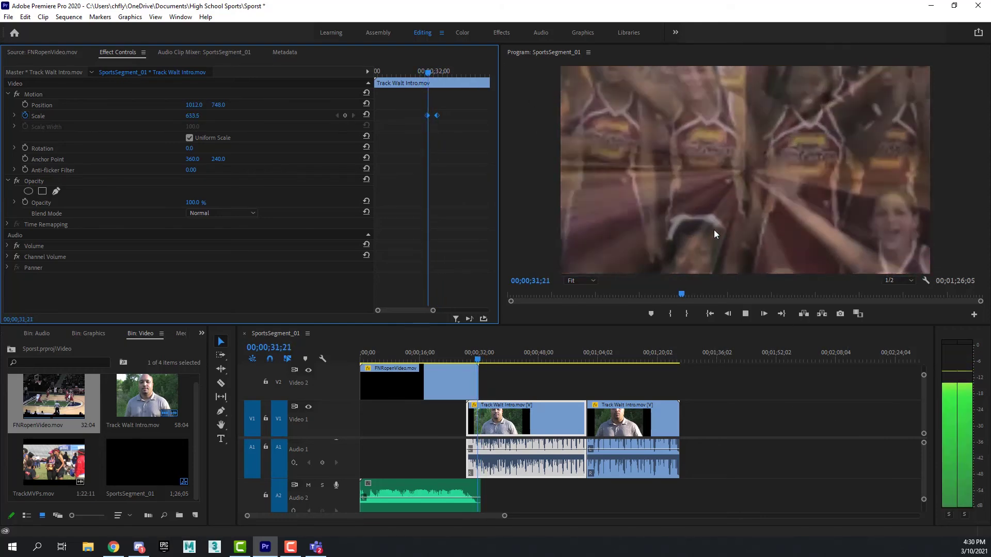
{"action": "key", "text": "space"}
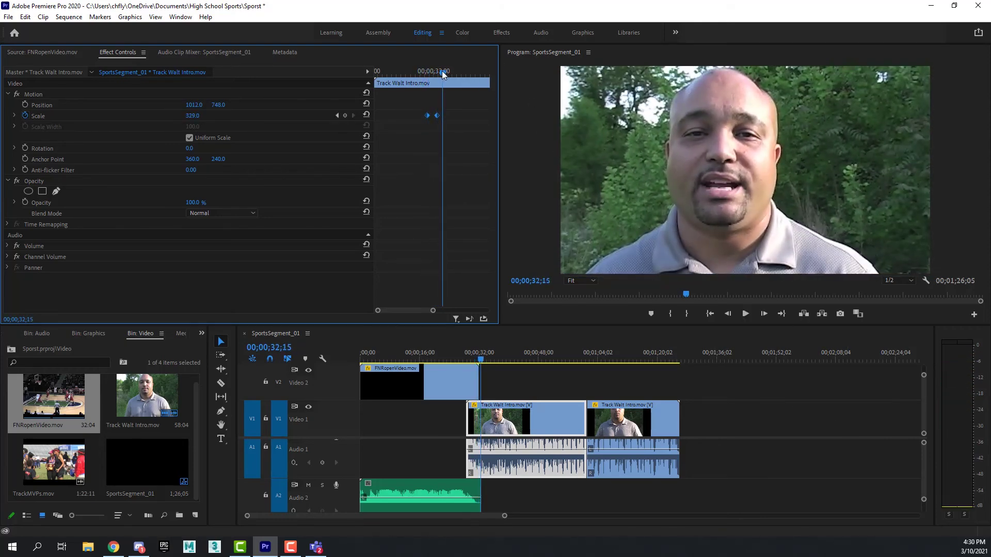
Move the first Scale keyframe of FNRopenVideo.mov later, to about 00;00;31;18, and scrub through the faster zoom-in
{"action": "left_click_drag", "start_coordinate": [441, 73], "coordinate": [423, 72]}
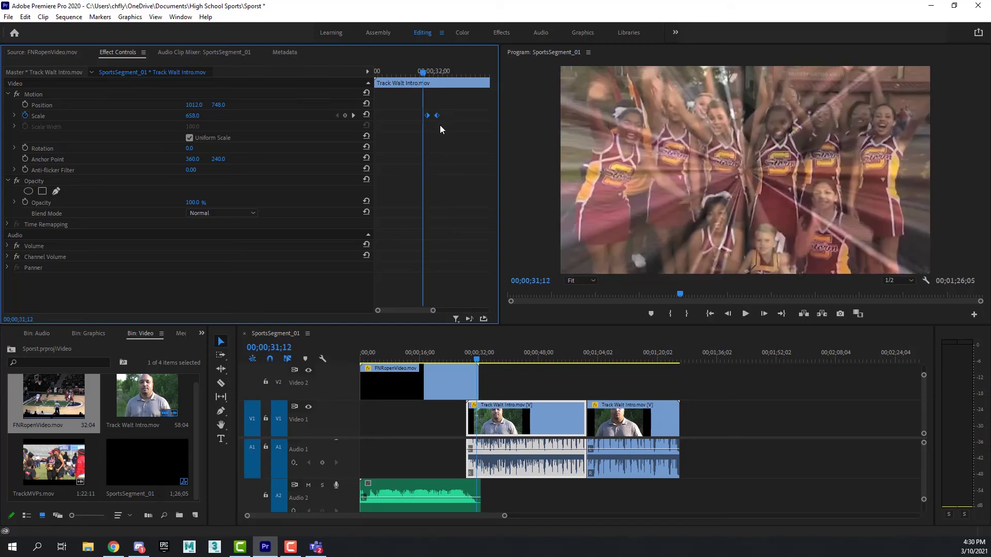
{"action": "left_click", "coordinate": [459, 383]}
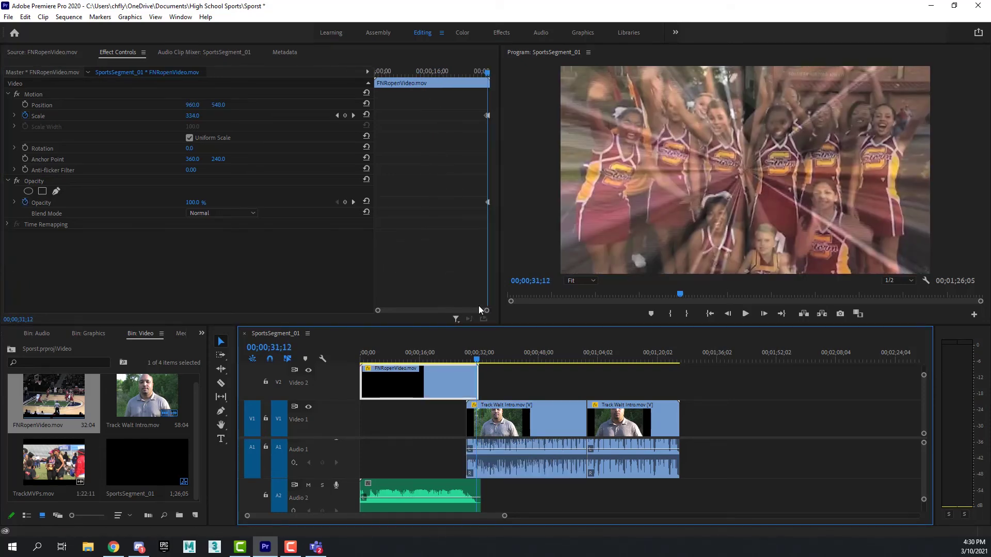
{"action": "left_click_drag", "start_coordinate": [487, 311], "coordinate": [450, 317]}
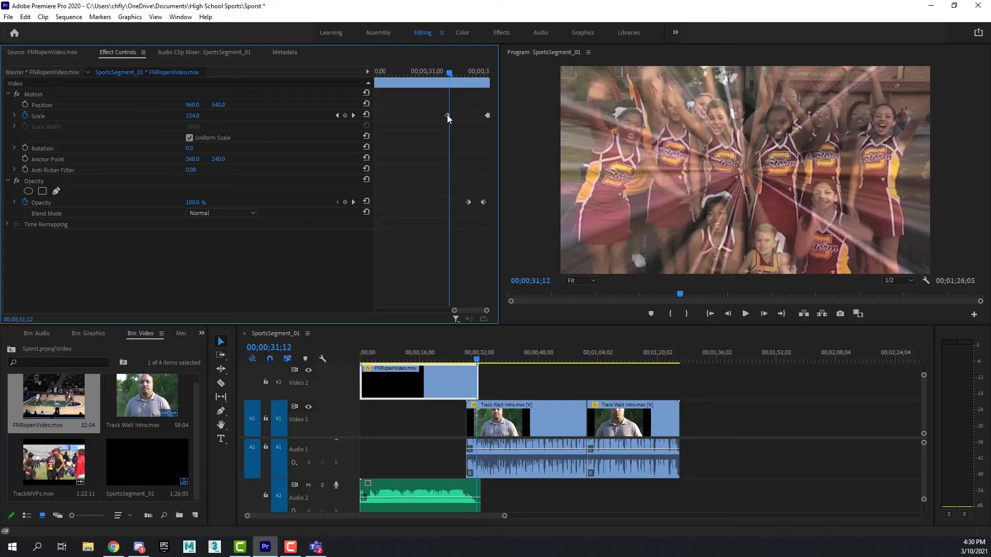
{"action": "mouse_move", "coordinate": [447, 114]}
{"action": "left_mouse_down"}
{"action": "mouse_move", "coordinate": [460, 72]}
{"action": "mouse_move", "coordinate": [485, 73]}
{"action": "mouse_move", "coordinate": [451, 73]}
{"action": "mouse_move", "coordinate": [465, 112]}
{"action": "left_mouse_up"}
{"action": "left_click_drag", "start_coordinate": [452, 74], "coordinate": [480, 73]}
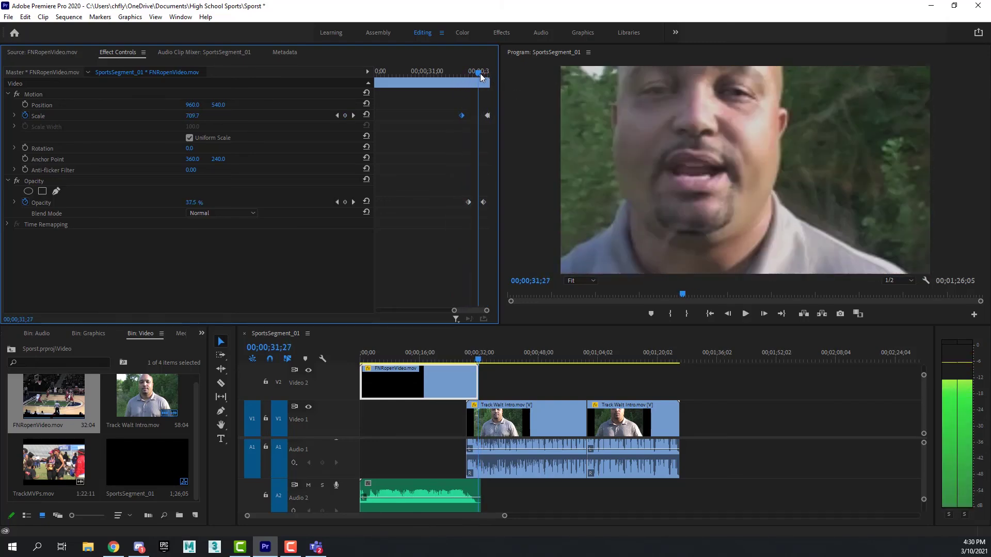
Nudge both Scale keyframes of the first intro clip slightly later, the second to 00;00;32;07, and play the transition
{"action": "left_click", "coordinate": [559, 416]}
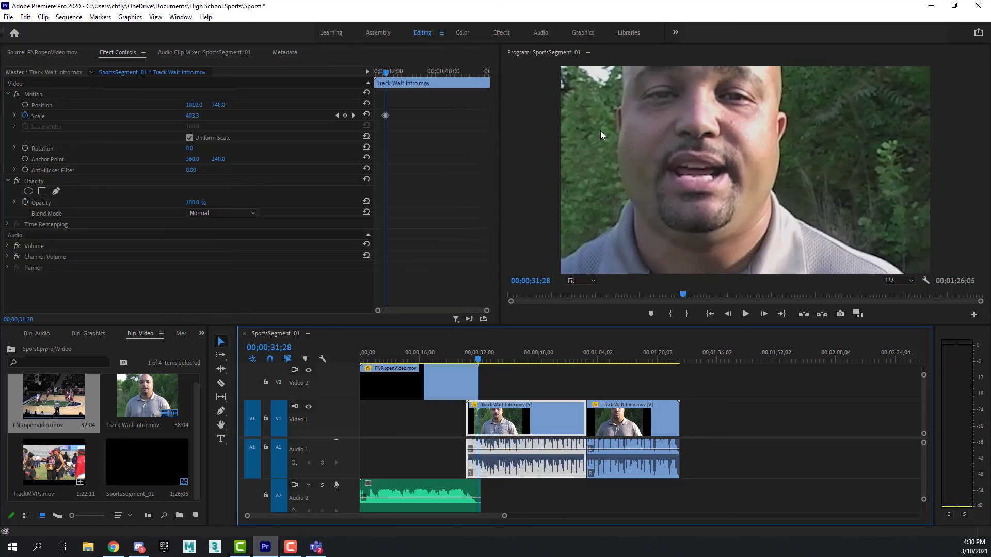
{"action": "left_click_drag", "start_coordinate": [486, 310], "coordinate": [513, 310]}
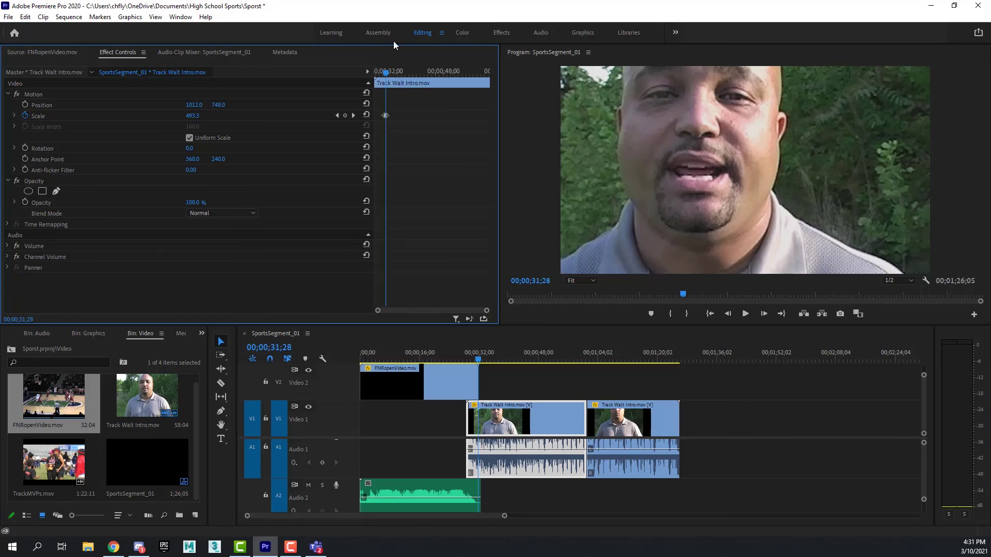
{"action": "left_click_drag", "start_coordinate": [377, 312], "coordinate": [435, 310]}
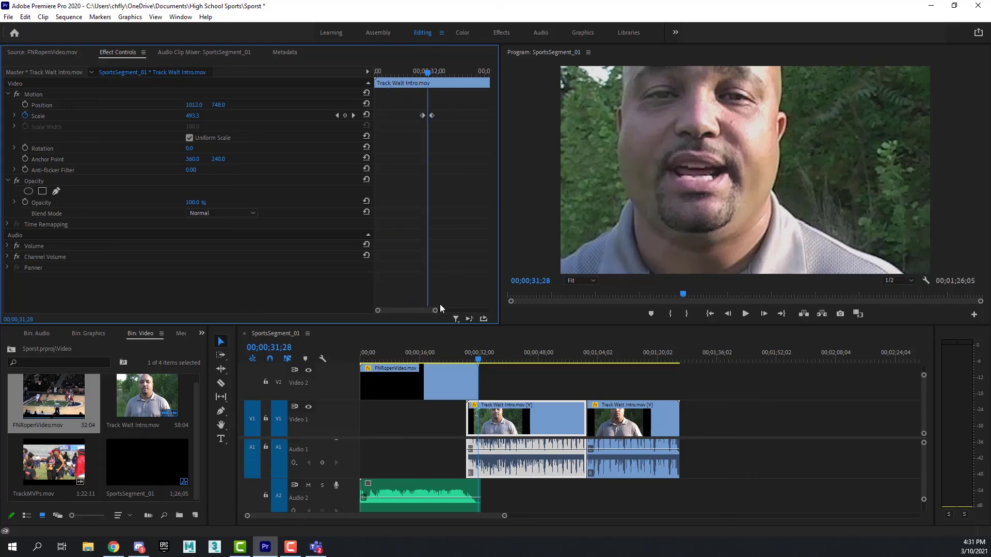
{"action": "left_click", "coordinate": [431, 116]}
{"action": "left_click_drag", "start_coordinate": [431, 116], "coordinate": [433, 116]}
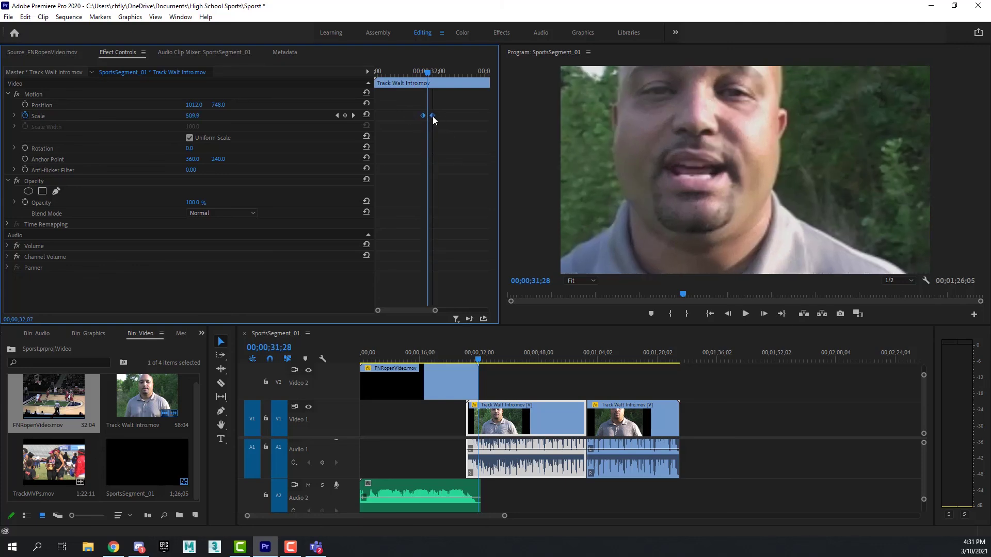
{"action": "mouse_move", "coordinate": [428, 74]}
{"action": "left_mouse_down"}
{"action": "mouse_move", "coordinate": [455, 73]}
{"action": "mouse_move", "coordinate": [438, 73]}
{"action": "left_mouse_up"}
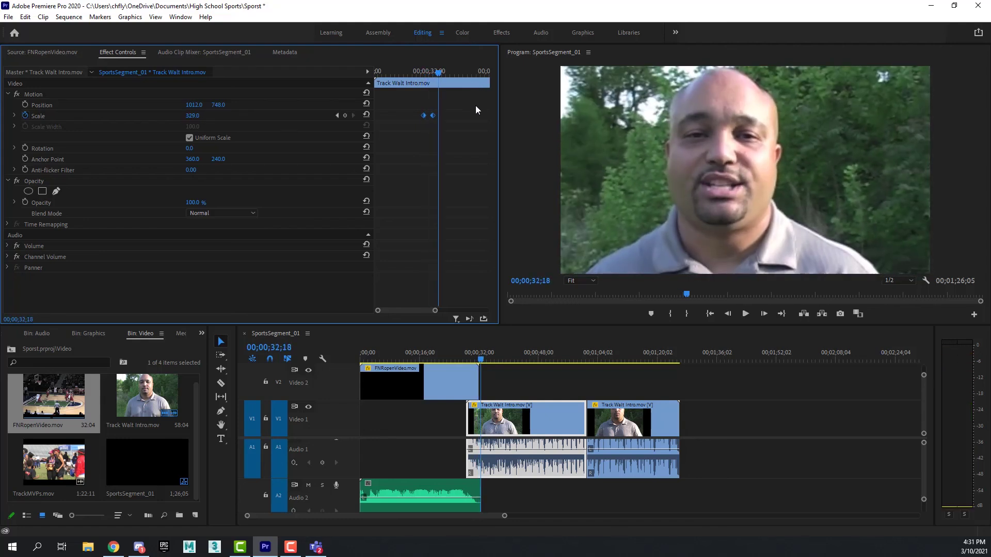
{"action": "left_click_drag", "start_coordinate": [431, 310], "coordinate": [398, 311]}
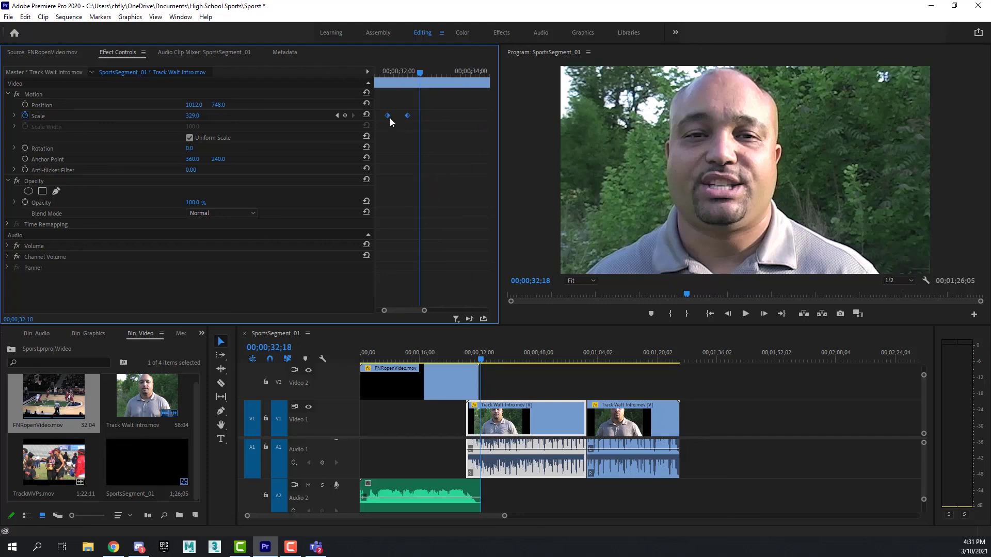
{"action": "left_click_drag", "start_coordinate": [417, 70], "coordinate": [390, 73]}
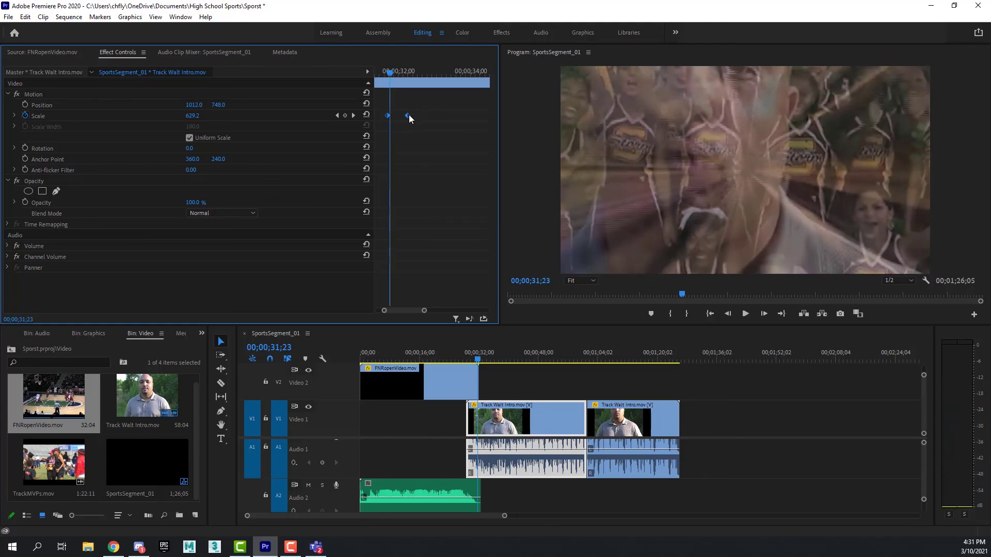
{"action": "left_click", "coordinate": [379, 75]}
{"action": "key", "text": "space"}
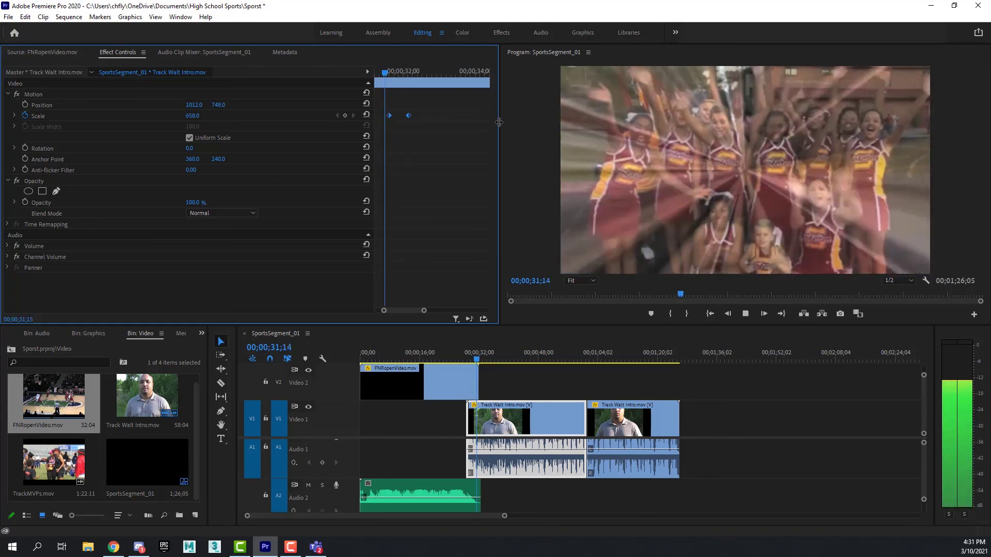
{"action": "key", "text": "space"}
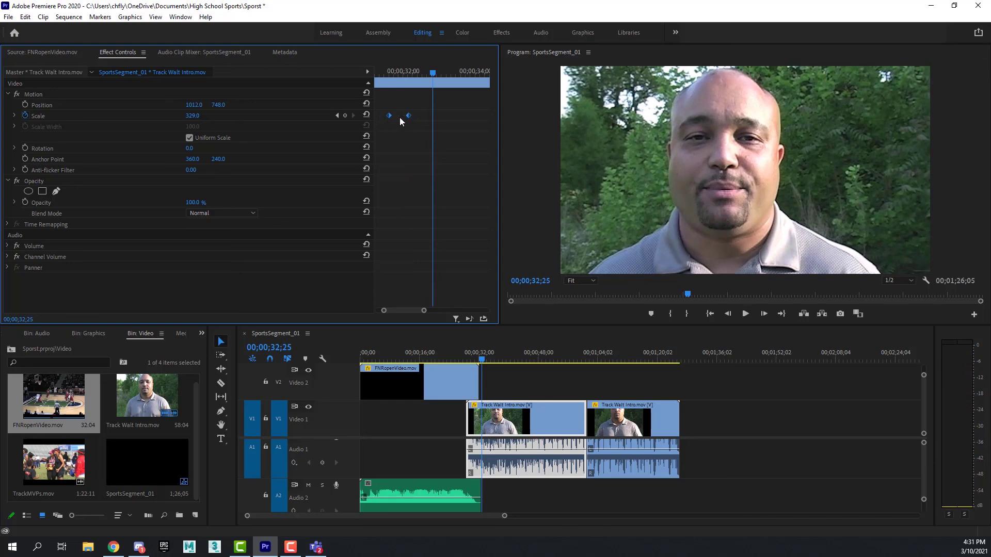
{"action": "left_click_drag", "start_coordinate": [434, 74], "coordinate": [407, 138]}
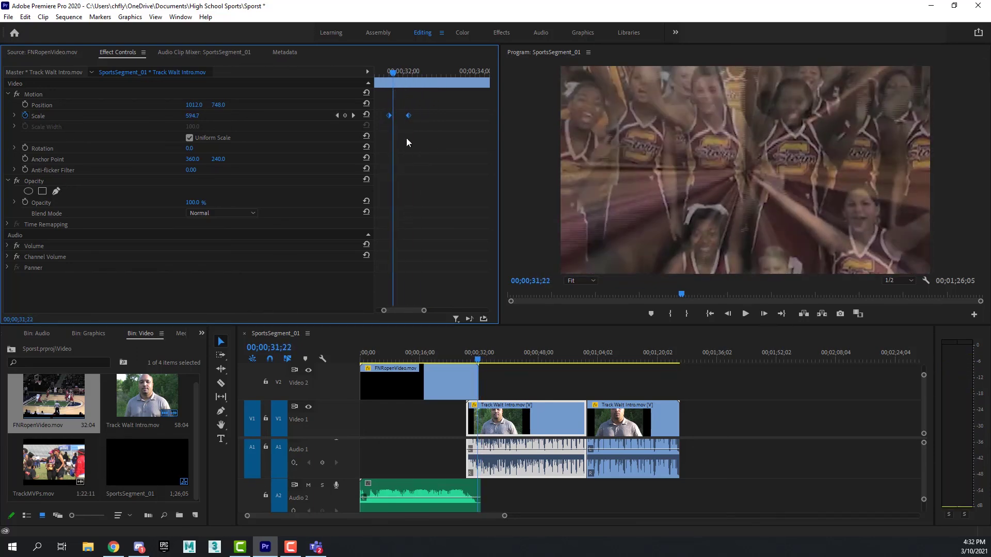
Compare the keyframes of FNRopenVideo.mov and the first intro clip, and play the finished transition from before 00;00;31;00
{"action": "left_click", "coordinate": [463, 377]}
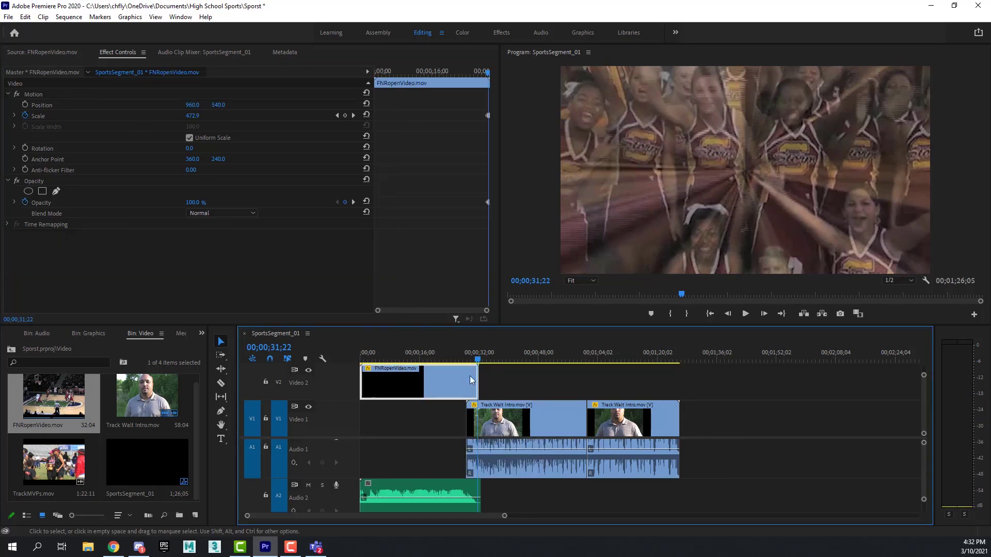
{"action": "left_click", "coordinate": [521, 425]}
{"action": "left_click", "coordinate": [466, 385]}
{"action": "left_click_drag", "start_coordinate": [489, 76], "coordinate": [461, 72]}
{"action": "key", "text": "space"}
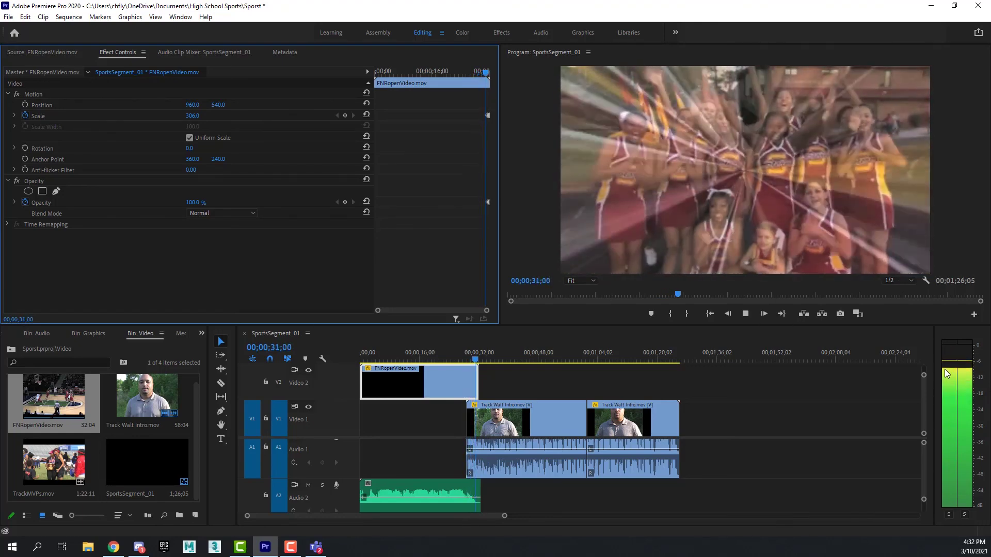
{"action": "key", "text": "space"}
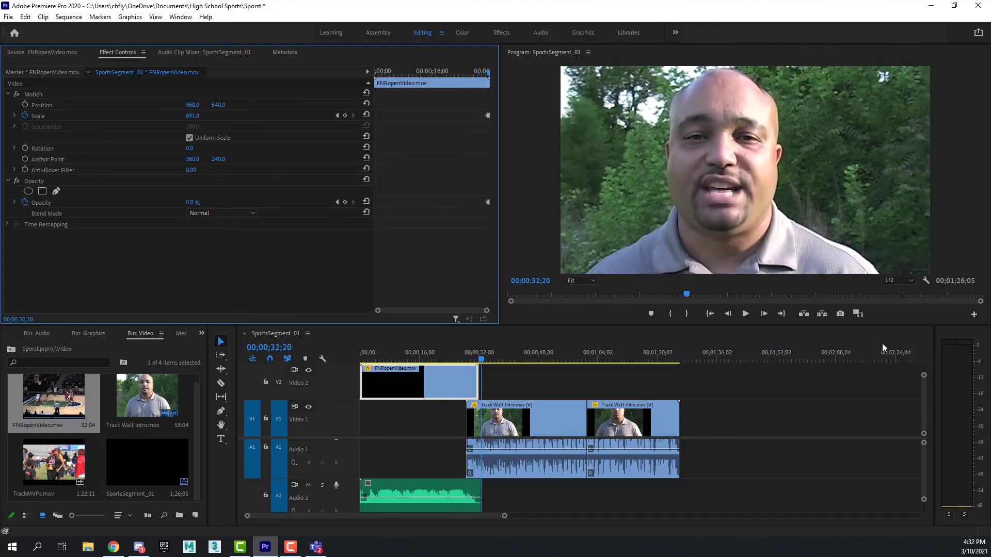